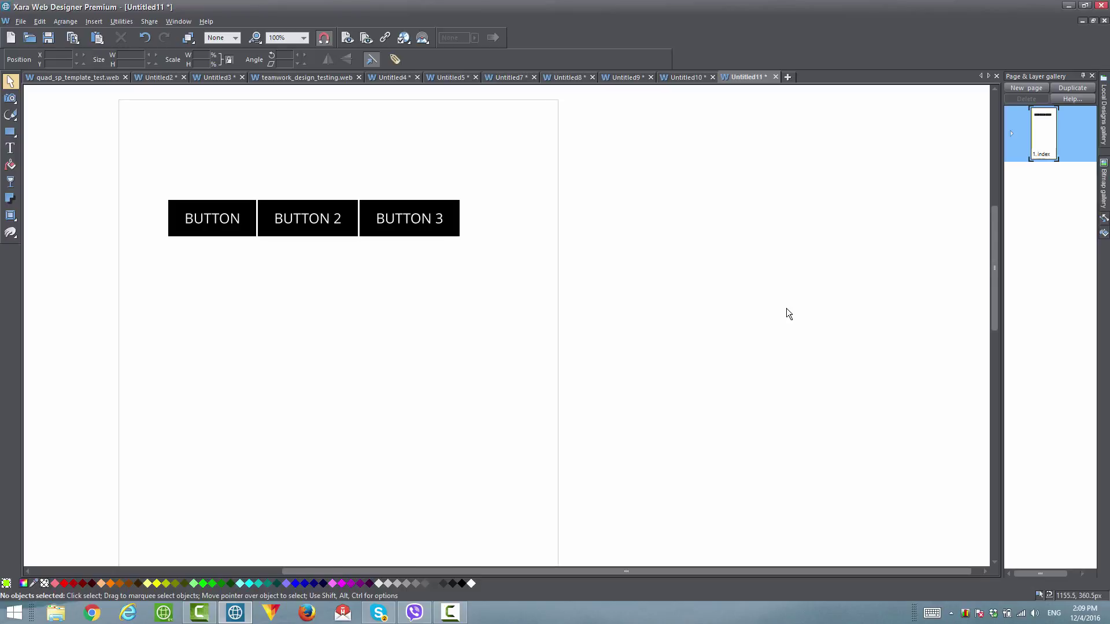
# Step: Give the three-button navigation bar the Stick at top sticky setting
pyautogui.rightClick(495, 276)
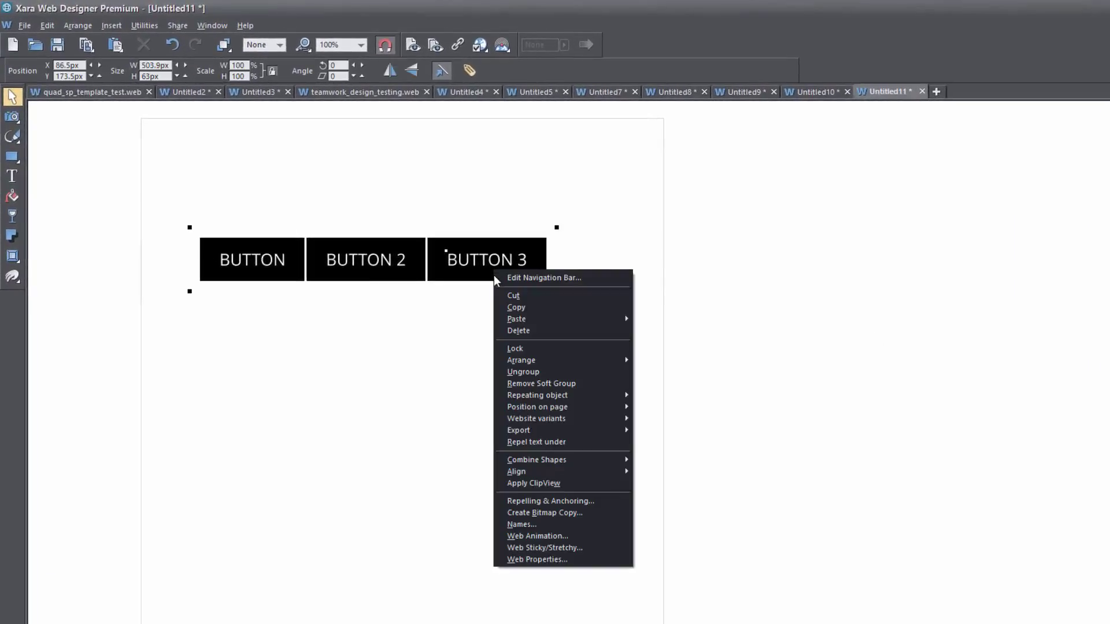
pyautogui.click(589, 552)
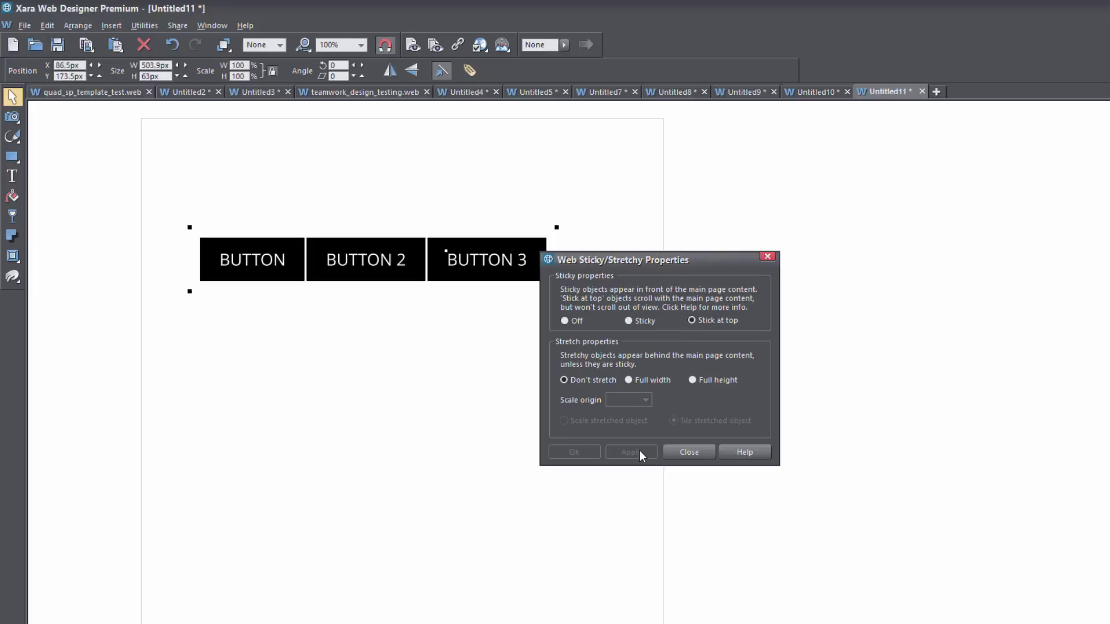
pyautogui.click(688, 452)
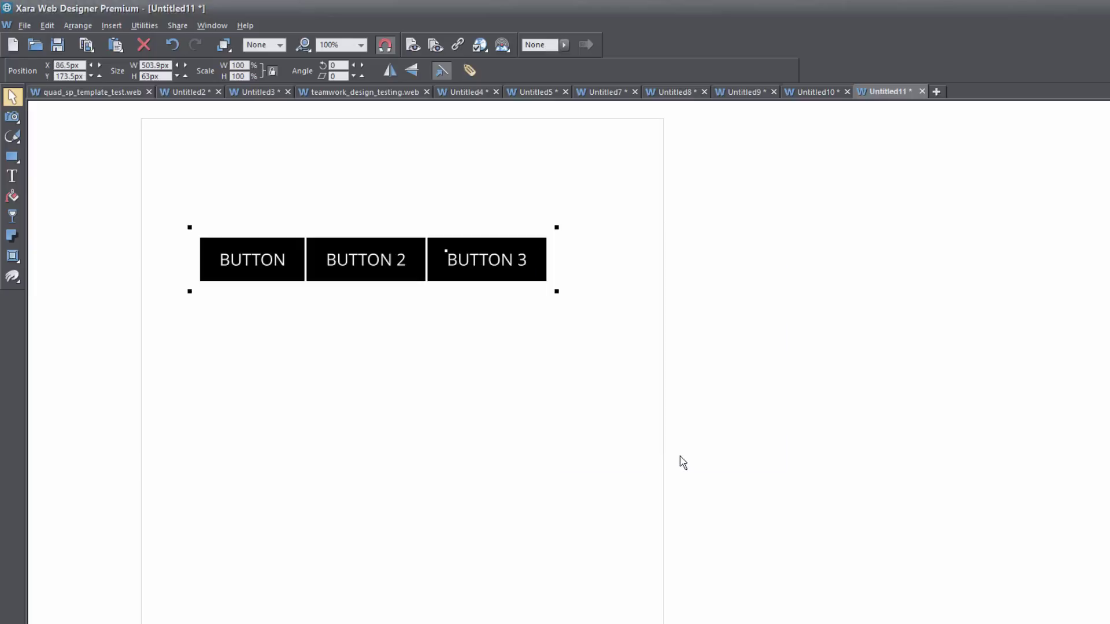
# Step: Add a text box under the buttons filled with a paragraph of placeholder Latin text
pyautogui.click(12, 176)
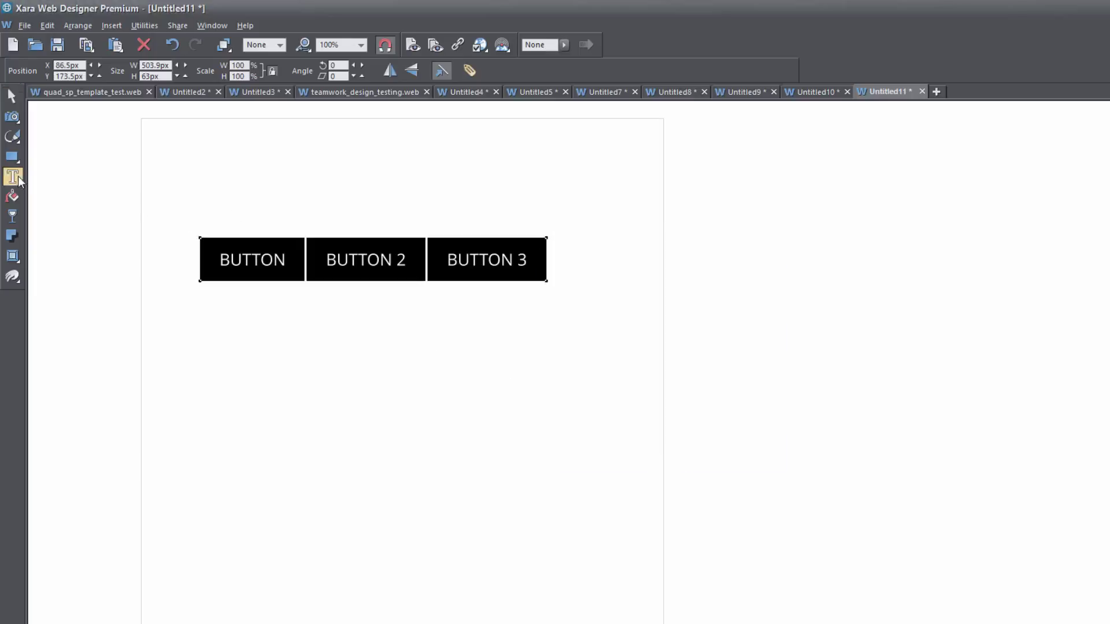
pyautogui.moveTo(201, 320); pyautogui.dragTo(549, 485)
pyautogui.hotkey('ctrl', 'shift', 'l')
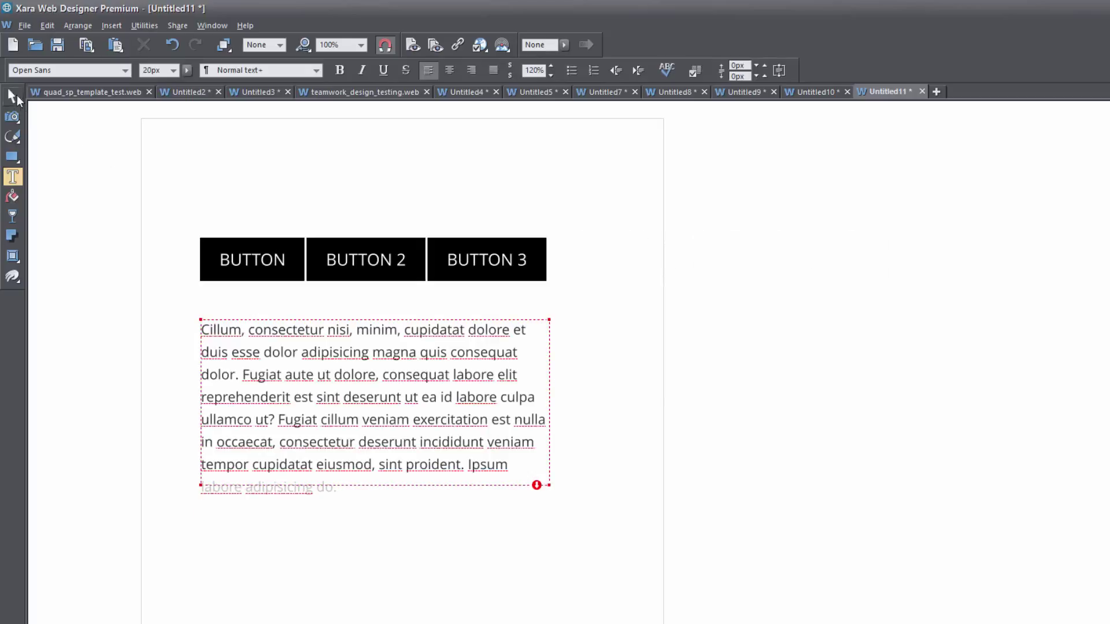
pyautogui.click(13, 96)
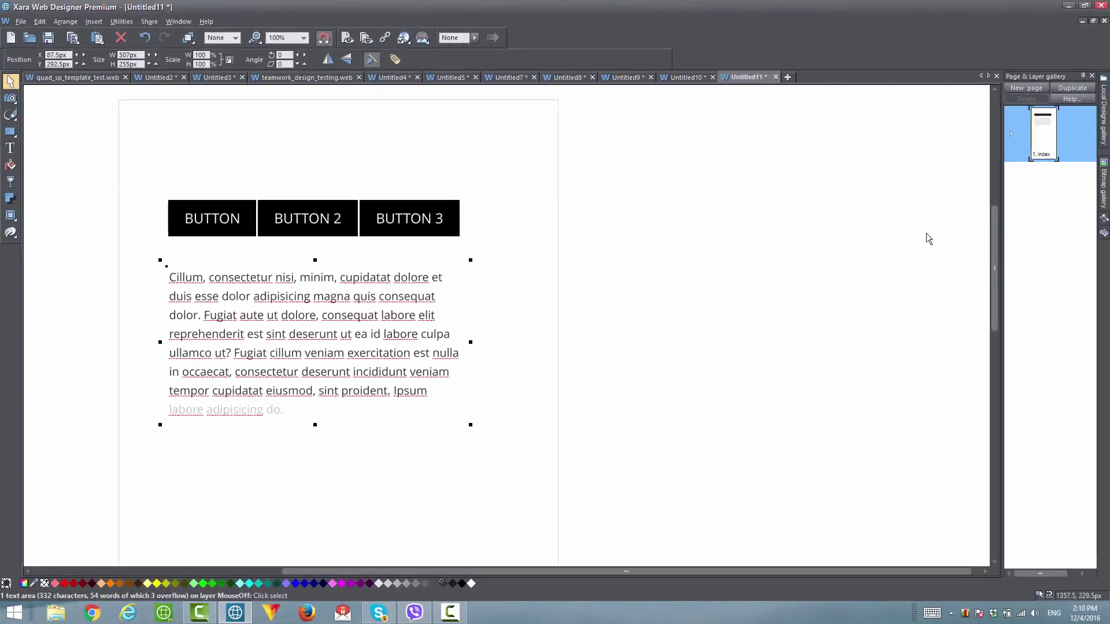
pyautogui.moveTo(997, 240); pyautogui.dragTo(997, 384)
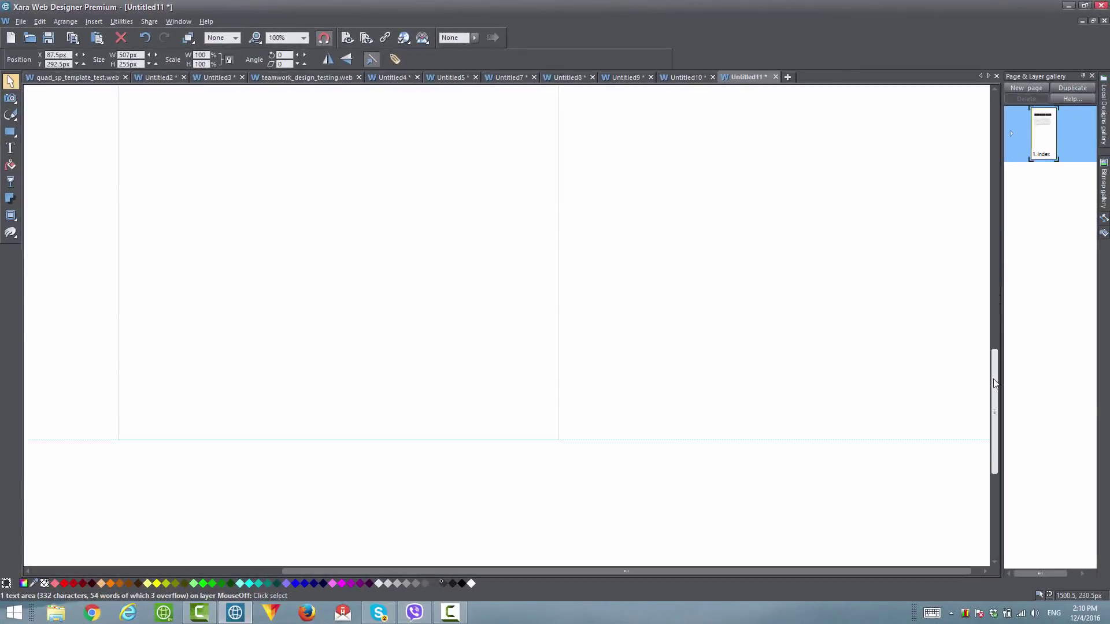
# Step: Extend the page height to 1554px and export the page for a browser preview
pyautogui.click(663, 434)
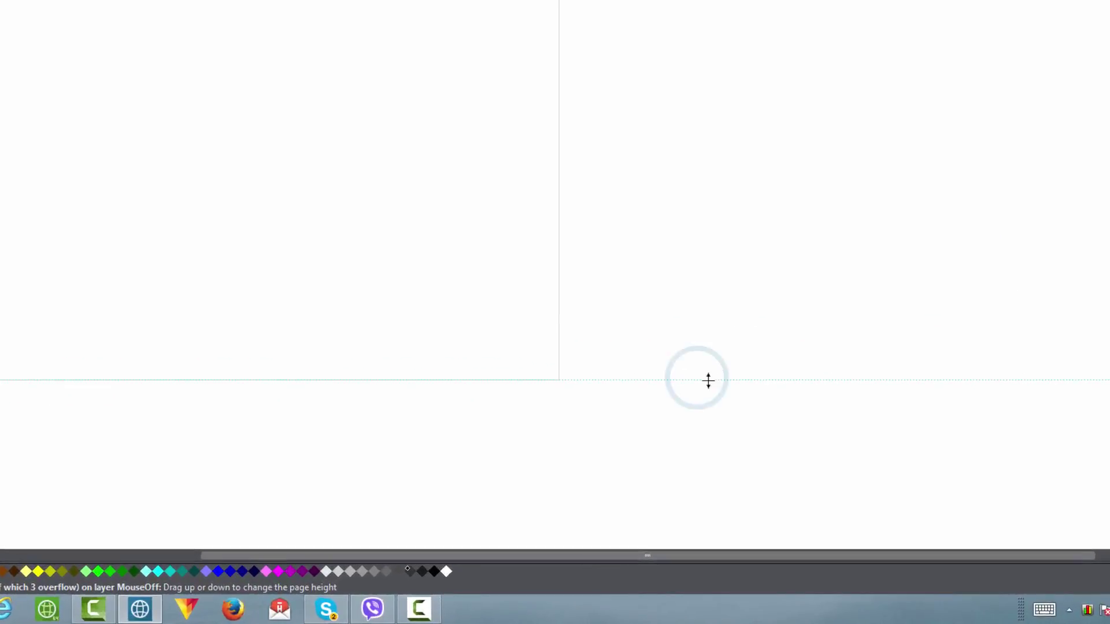
pyautogui.moveTo(695, 377); pyautogui.dragTo(706, 477)
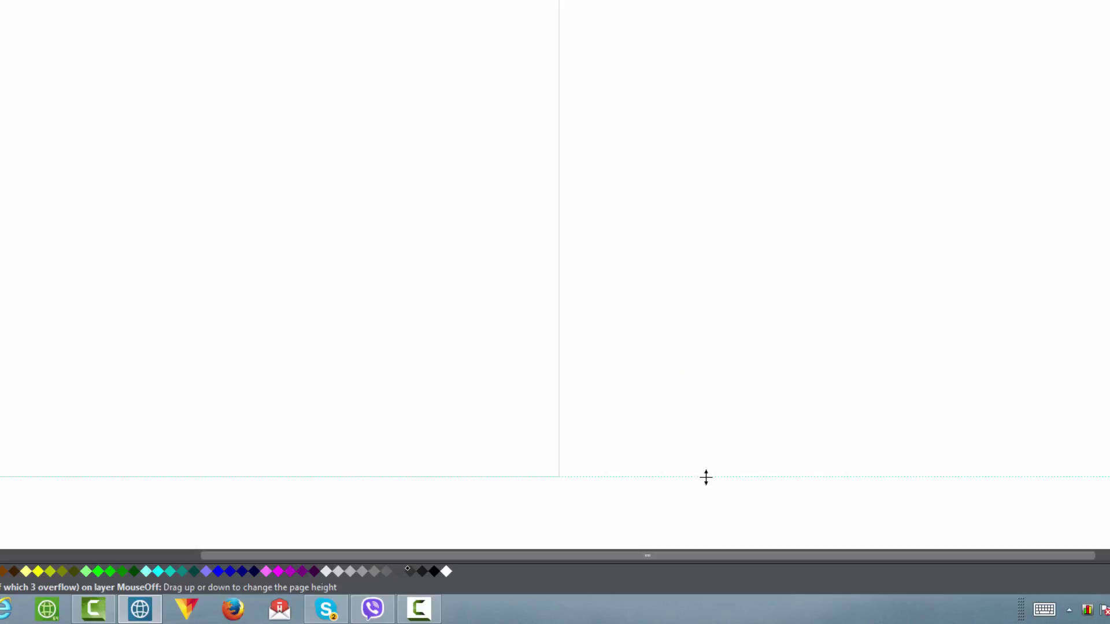
pyautogui.scroll(3, 713, 470)
pyautogui.scroll(1, 244, 232)
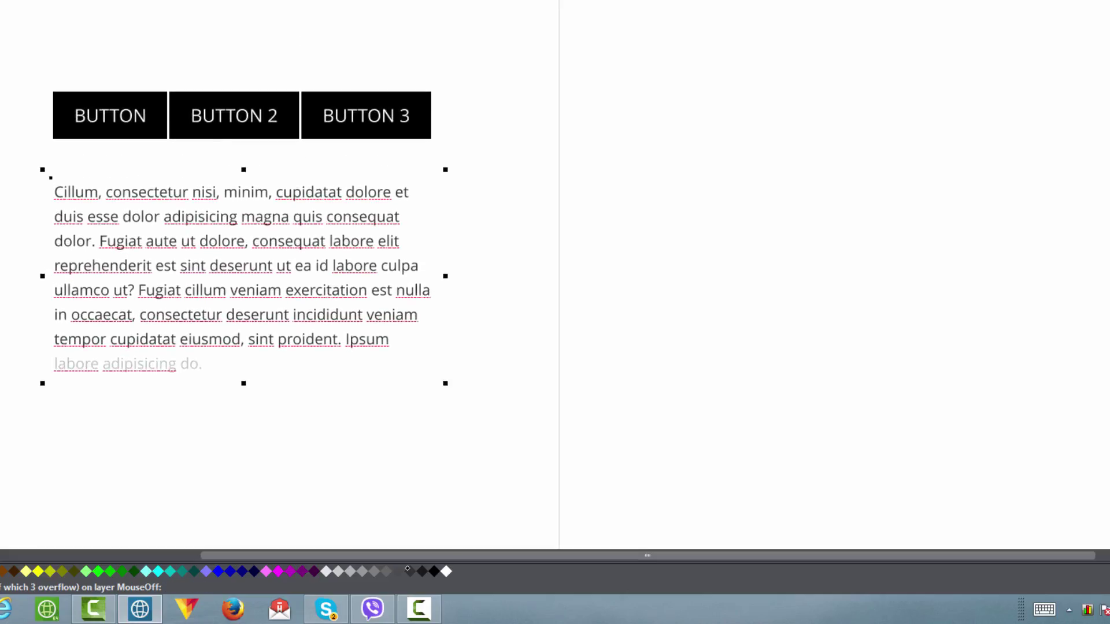
pyautogui.press('F5')
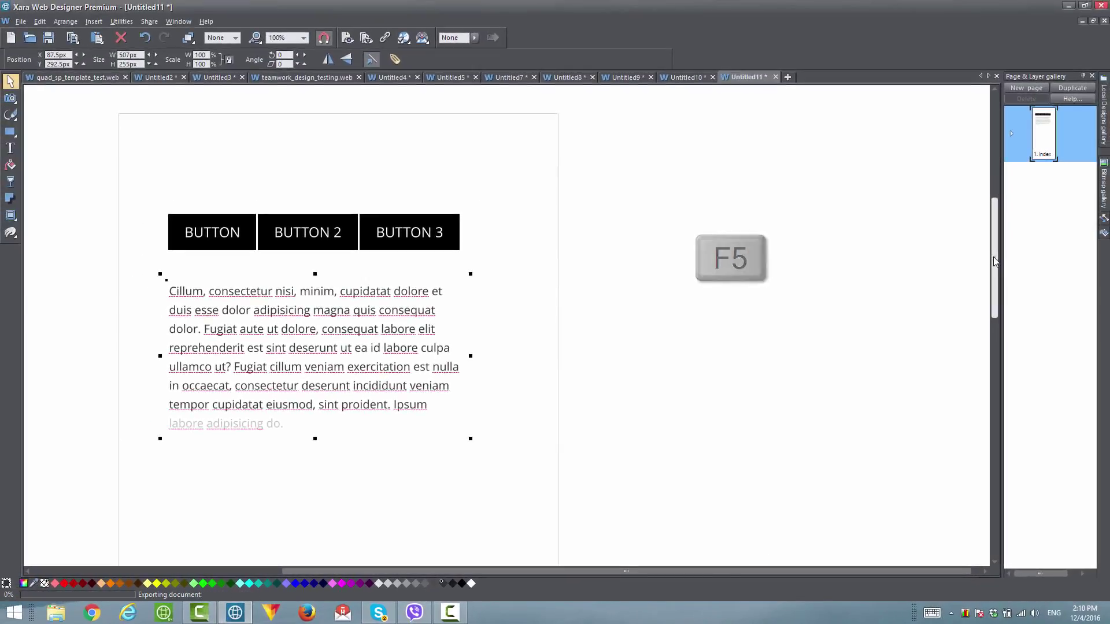
pyautogui.moveTo(1105, 184); pyautogui.dragTo(1108, 228)
pyautogui.moveTo(1107, 283)
pyautogui.mouseDown()
pyautogui.moveTo(1107, 387)
pyautogui.moveTo(1108, 230)
pyautogui.moveTo(1108, 308)
pyautogui.moveTo(1108, 242)
pyautogui.moveTo(1108, 295)
pyautogui.mouseUp()
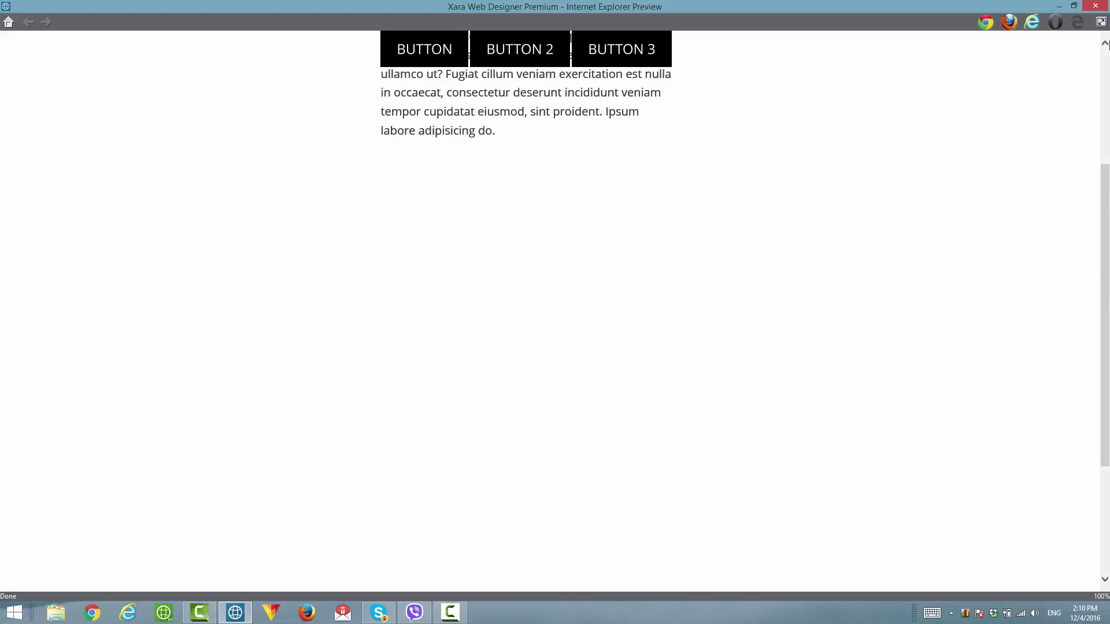
pyautogui.click(1095, 6)
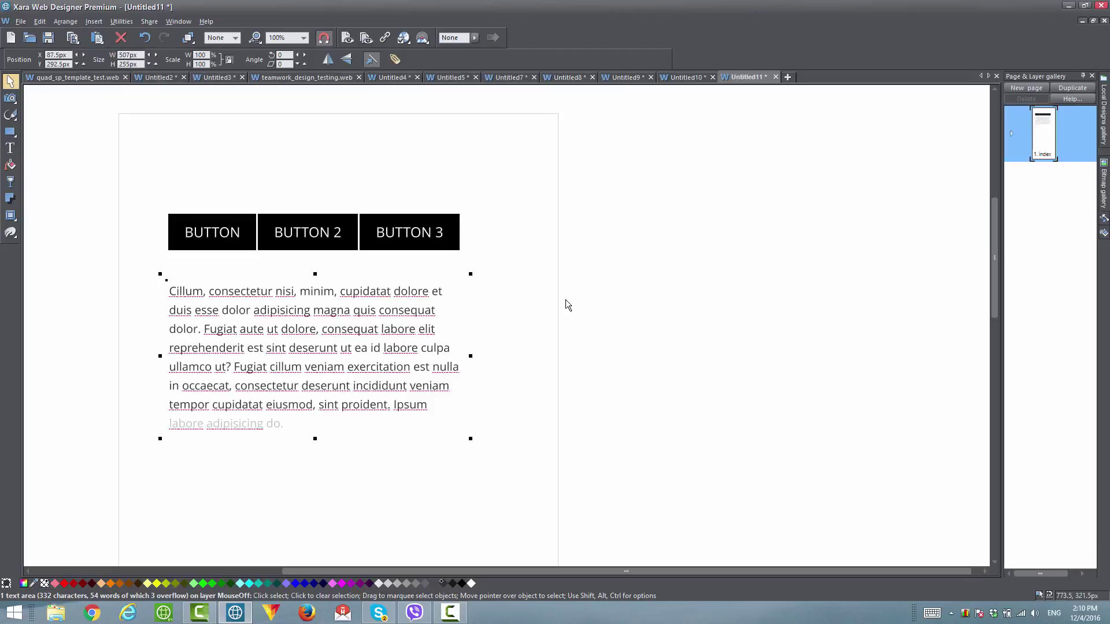
pyautogui.moveTo(10, 132)
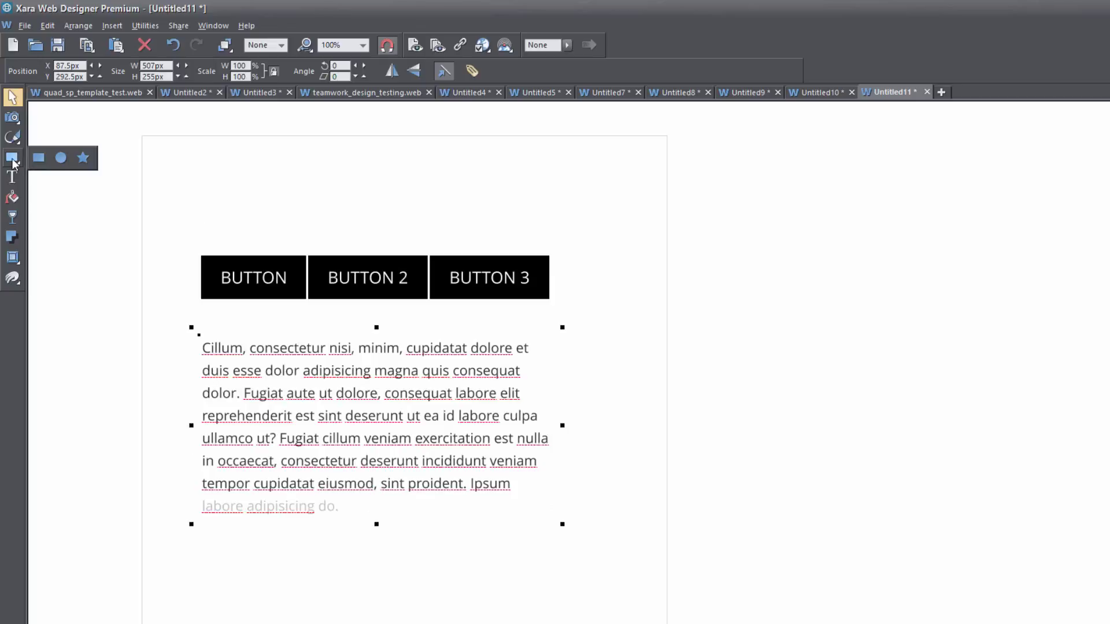
pyautogui.click(12, 161)
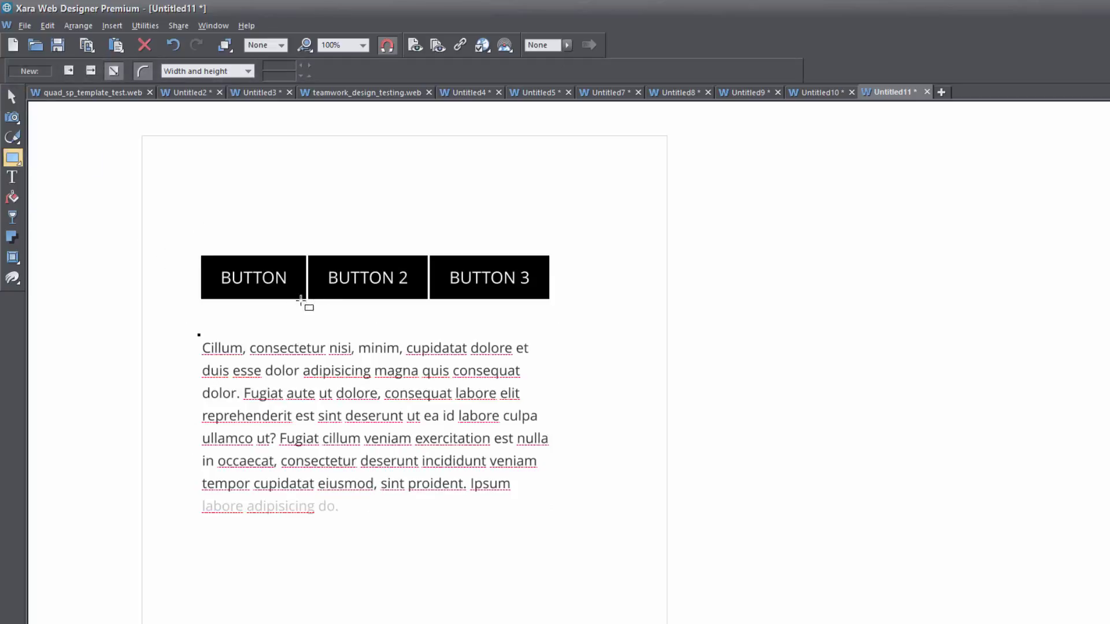
# Step: Put a lime-green 760px × 95px full-width bar behind the three navigation buttons
pyautogui.moveTo(145, 247); pyautogui.dragTo(666, 311)
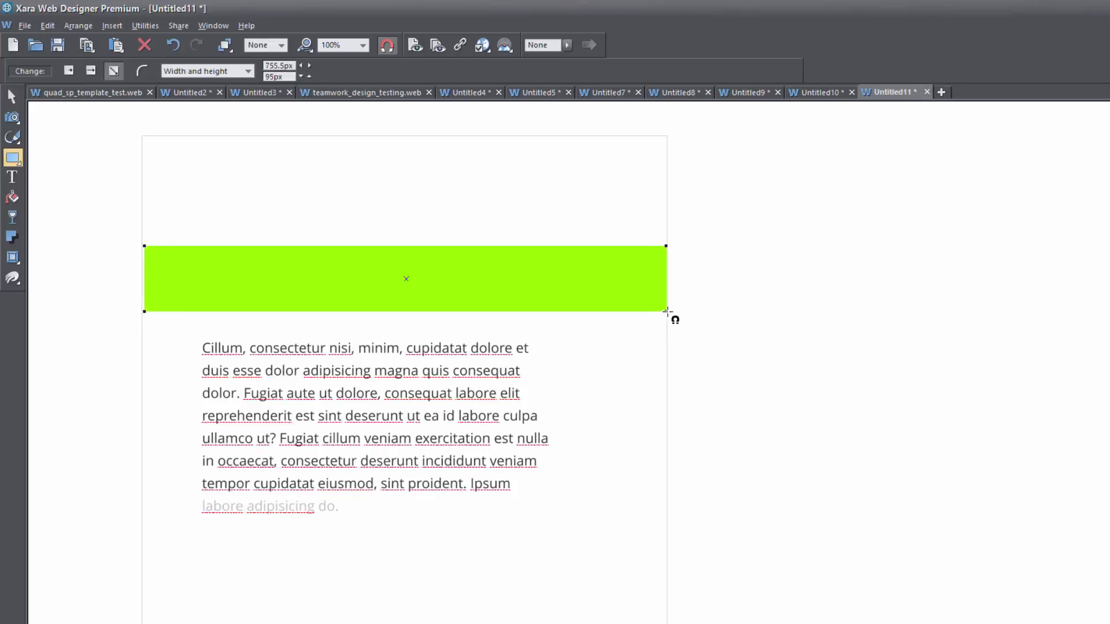
pyautogui.press('F2')
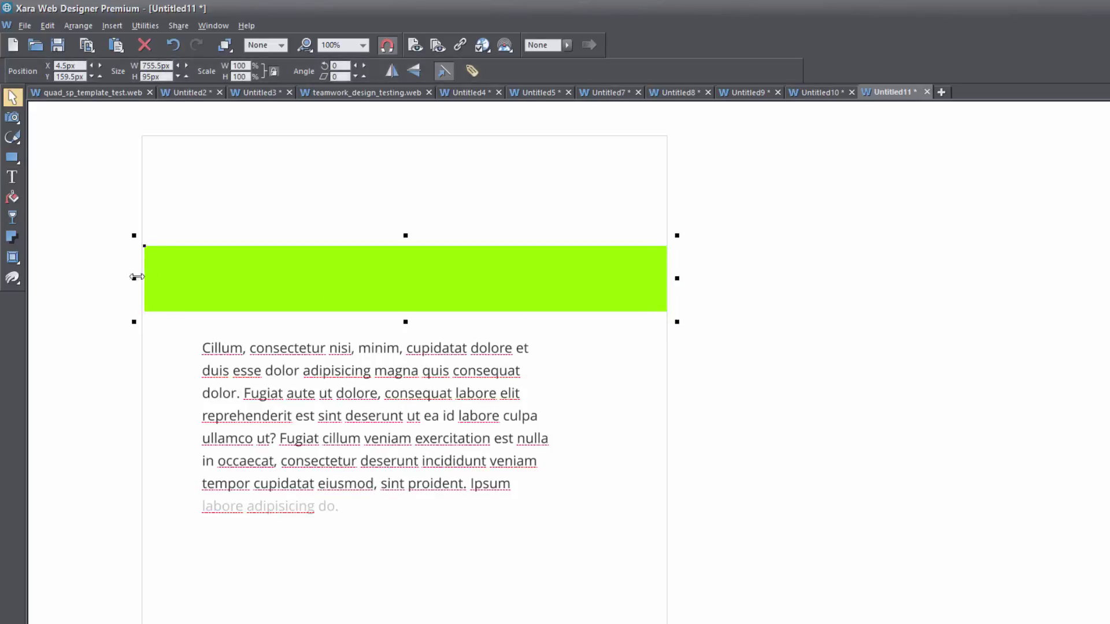
pyautogui.moveTo(134, 277); pyautogui.dragTo(130, 277)
pyautogui.hotkey('ctrl', 'shift', 'b')
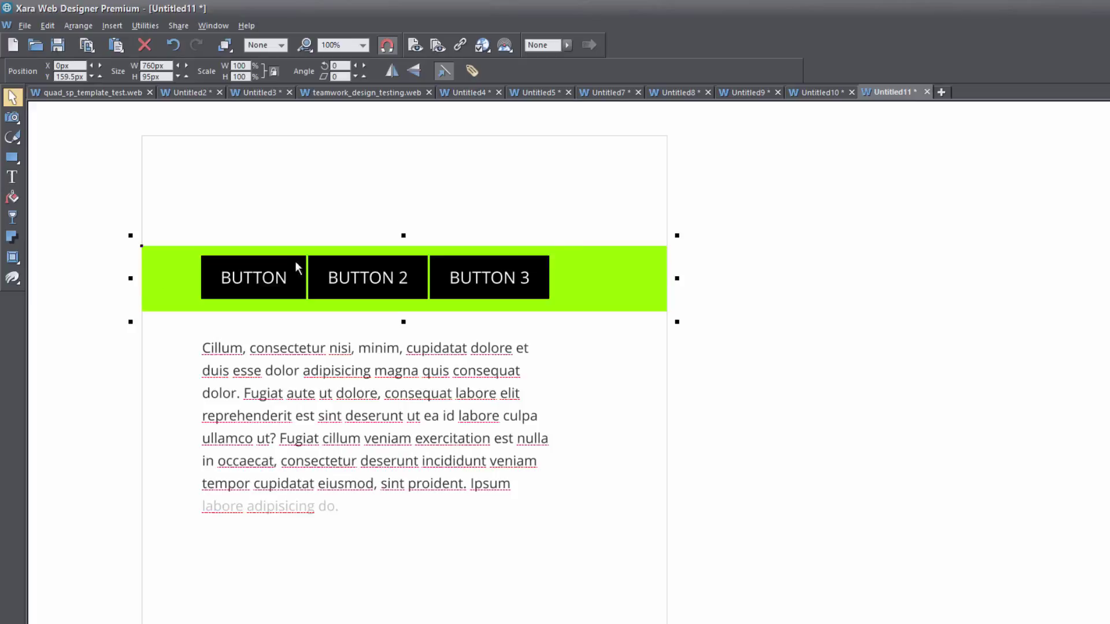
# Step: Set the green bar to Stick at top and Full width, then preview it in the browser
pyautogui.rightClick(627, 283)
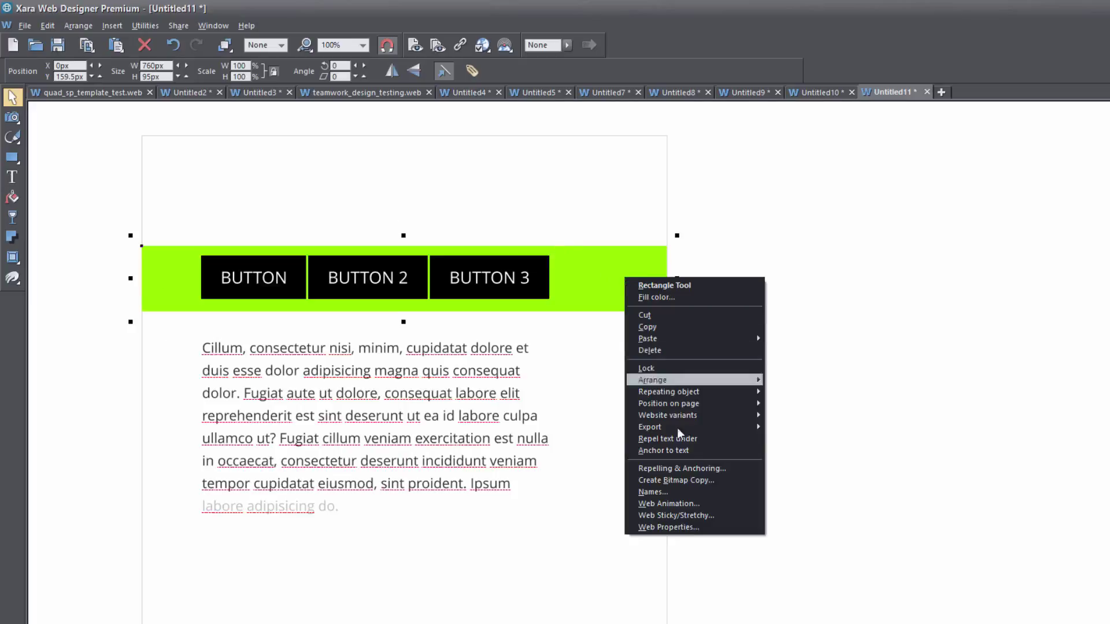
pyautogui.click(706, 514)
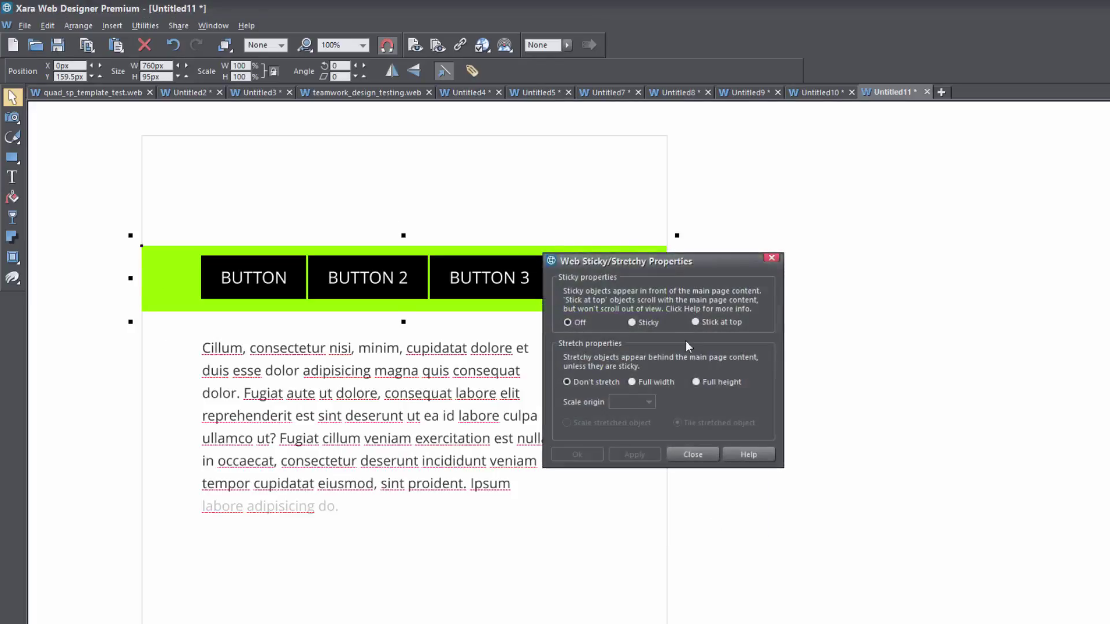
pyautogui.click(697, 322)
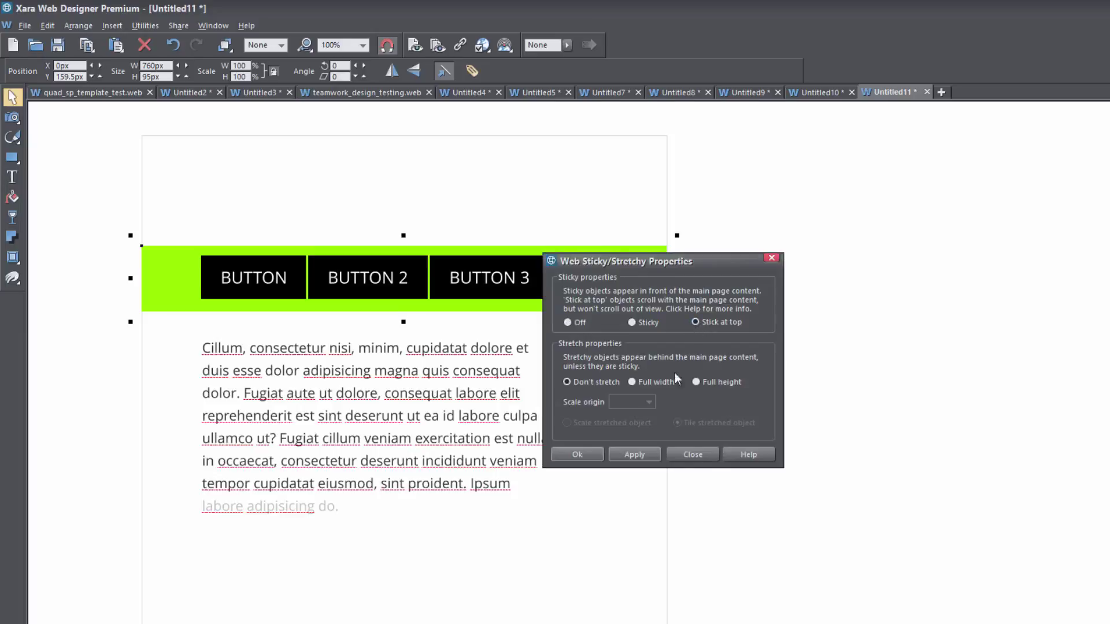
pyautogui.click(632, 382)
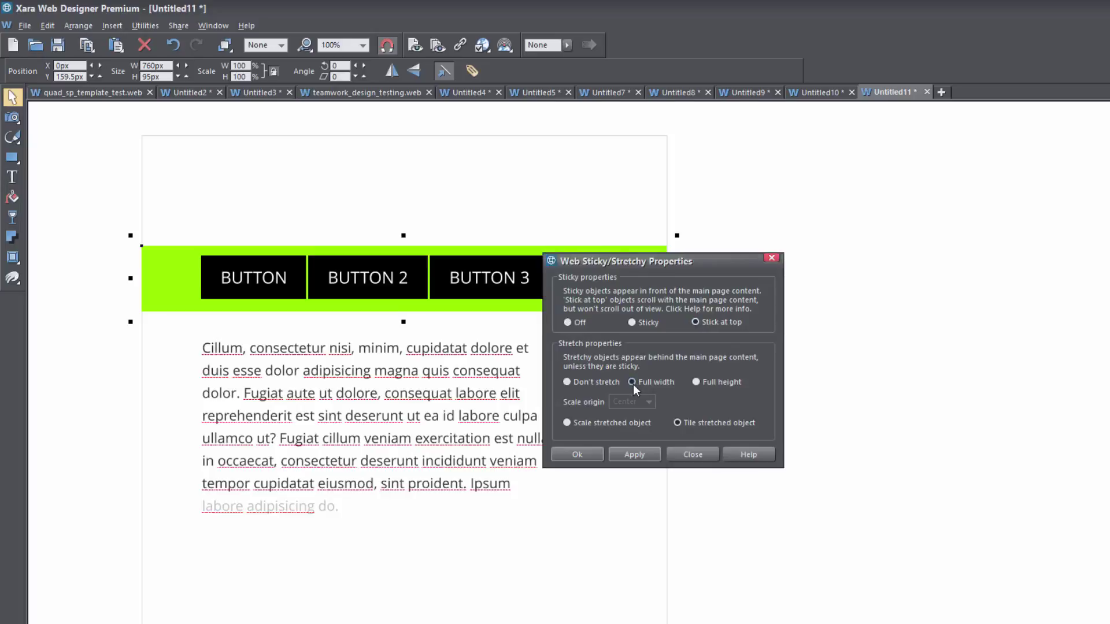
pyautogui.click(640, 454)
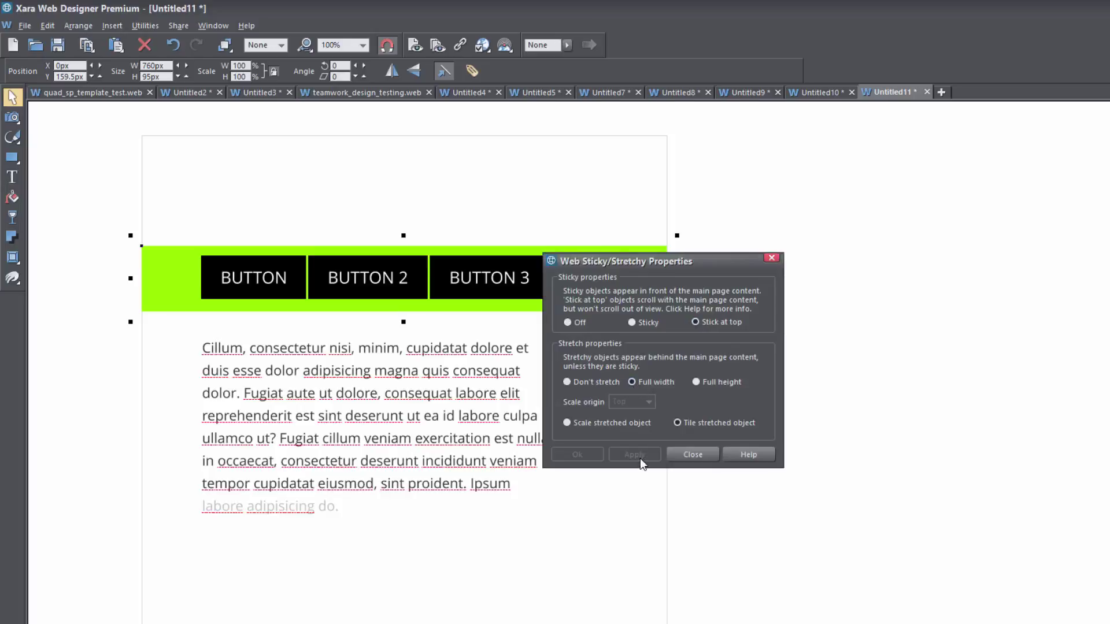
pyautogui.click(692, 455)
pyautogui.press('F5')
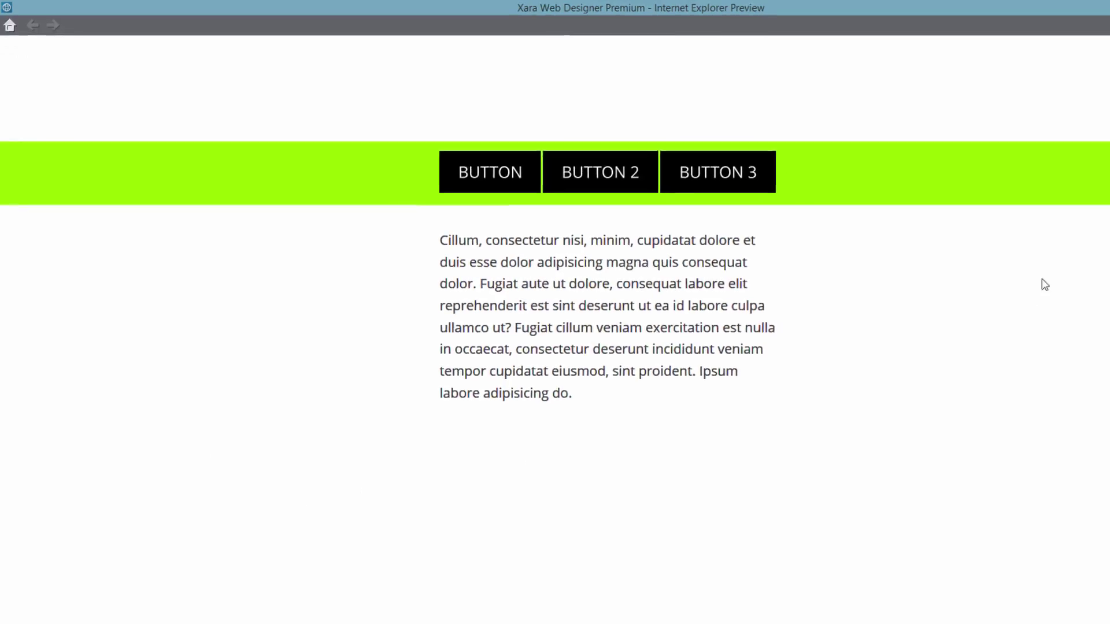
pyautogui.moveTo(1101, 149); pyautogui.dragTo(1100, 208)
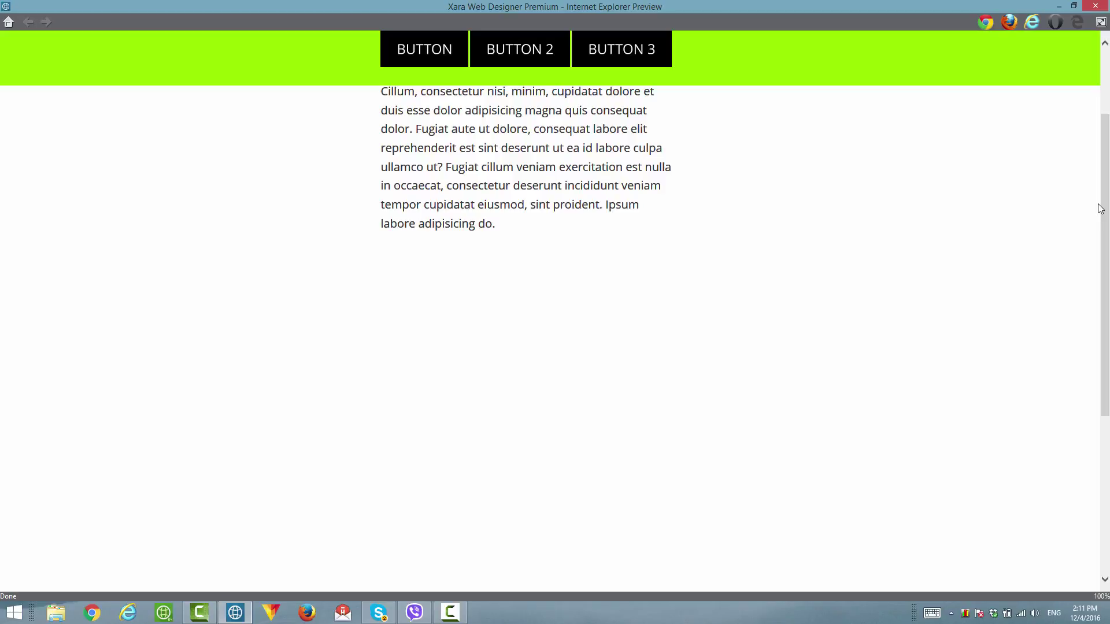
pyautogui.moveTo(1100, 208); pyautogui.dragTo(1104, 201)
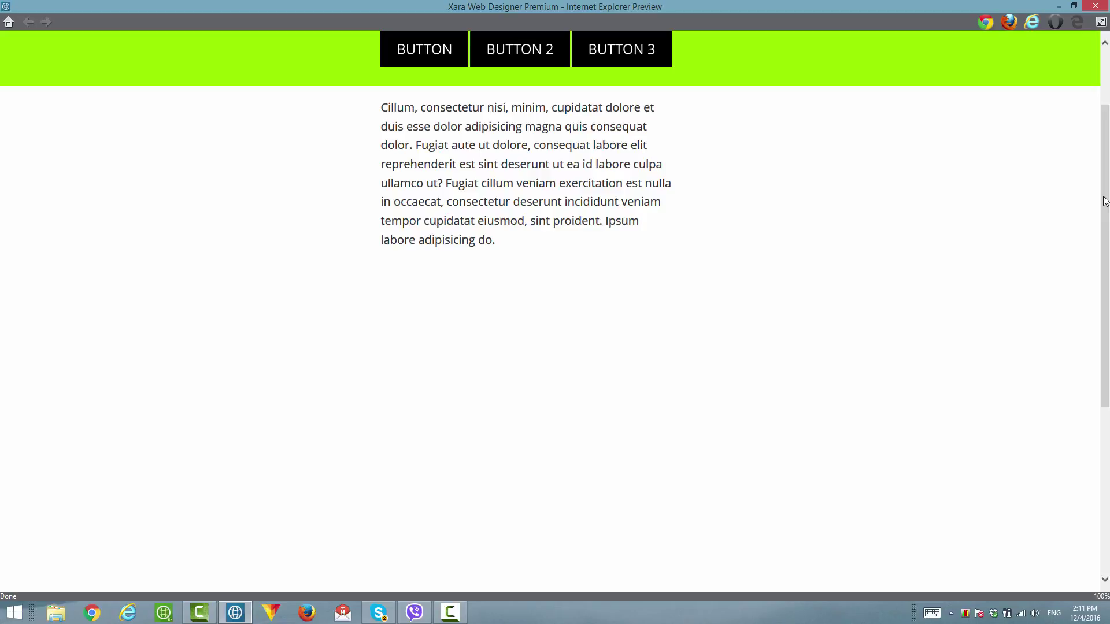
pyautogui.moveTo(1105, 201); pyautogui.dragTo(1107, 230)
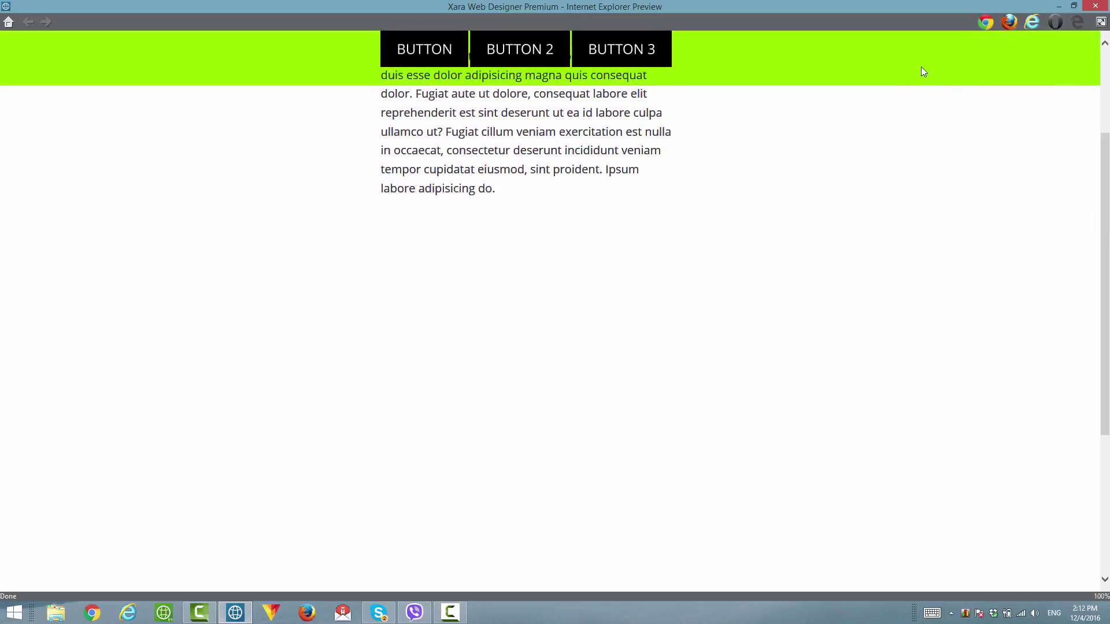
pyautogui.moveTo(1106, 187); pyautogui.dragTo(1105, 156)
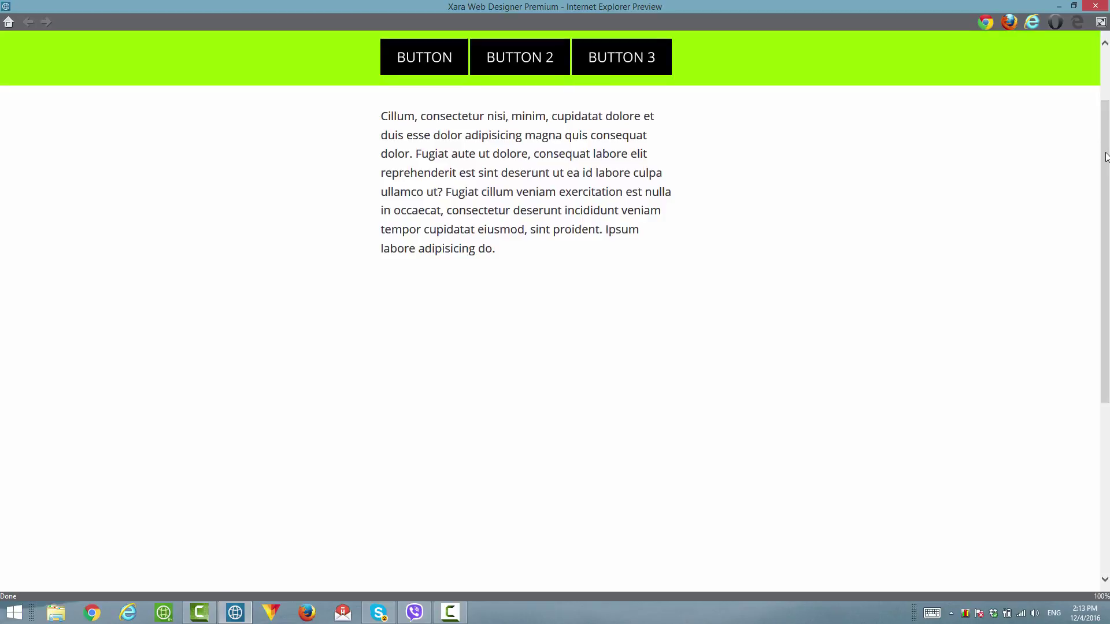
pyautogui.moveTo(1105, 156); pyautogui.dragTo(1107, 164)
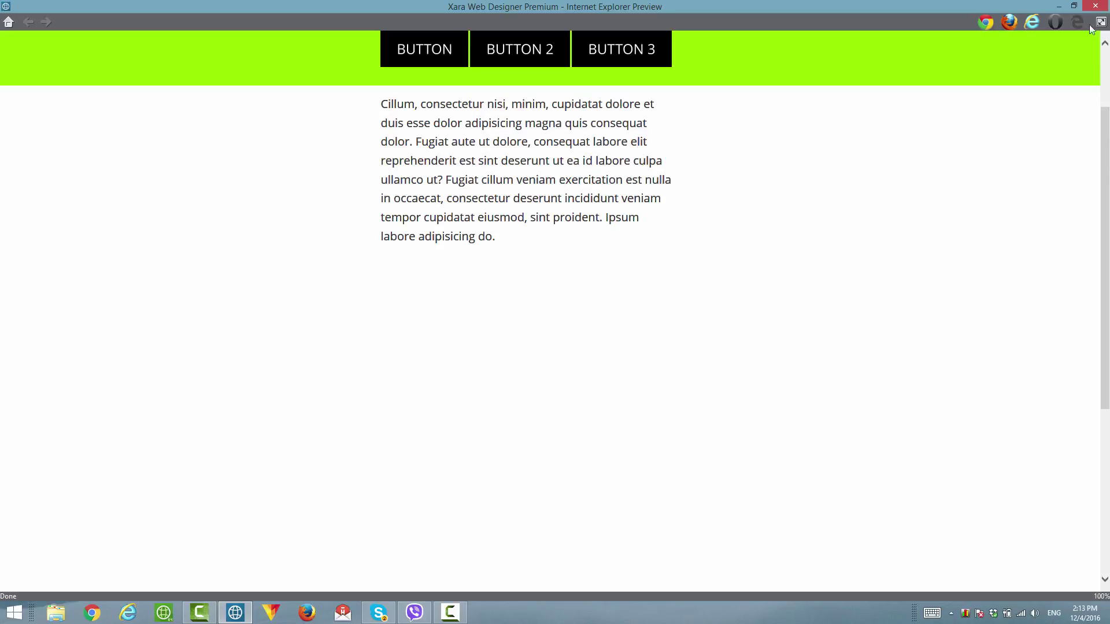
# Step: Close the preview and trim the green band's top and bottom to 760px × 63px
pyautogui.click(1093, 6)
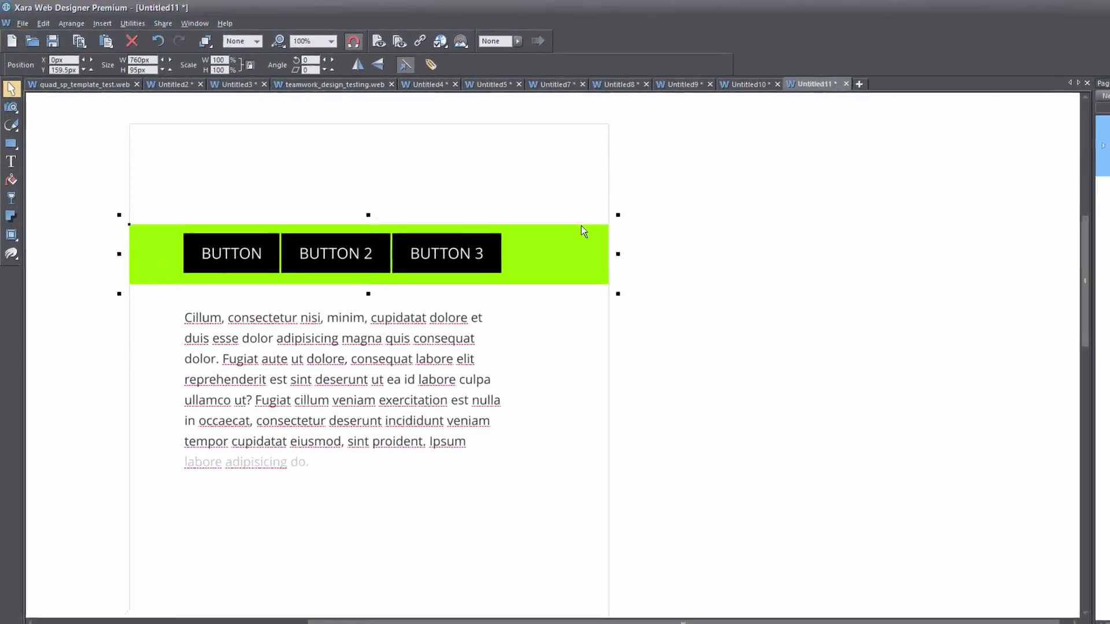
pyautogui.click(644, 269)
pyautogui.click(624, 265)
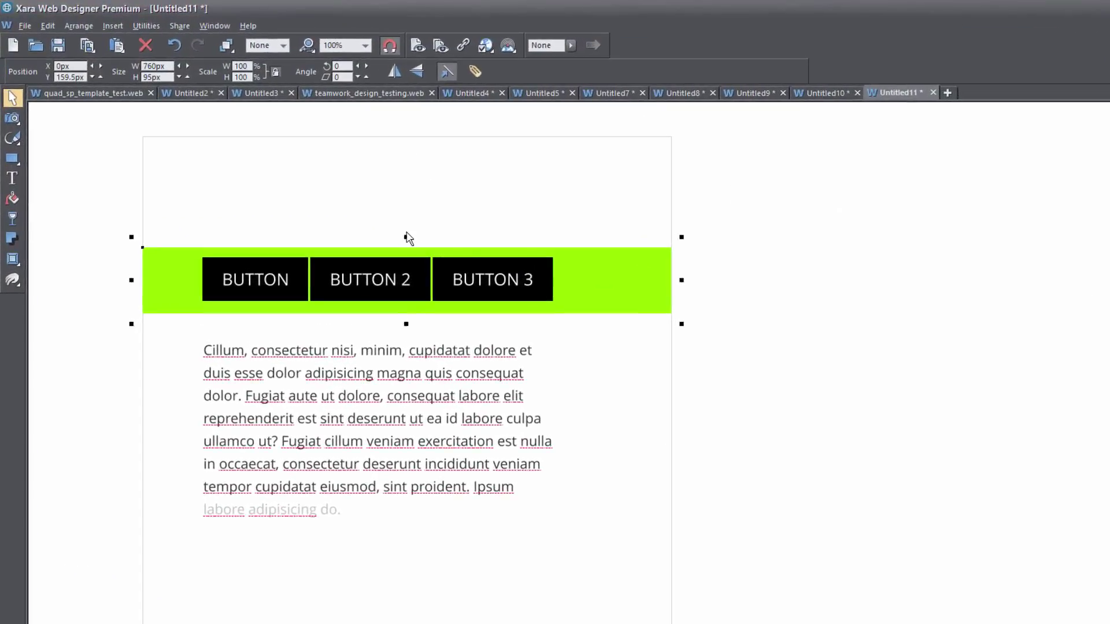
pyautogui.moveTo(405, 235); pyautogui.dragTo(411, 248)
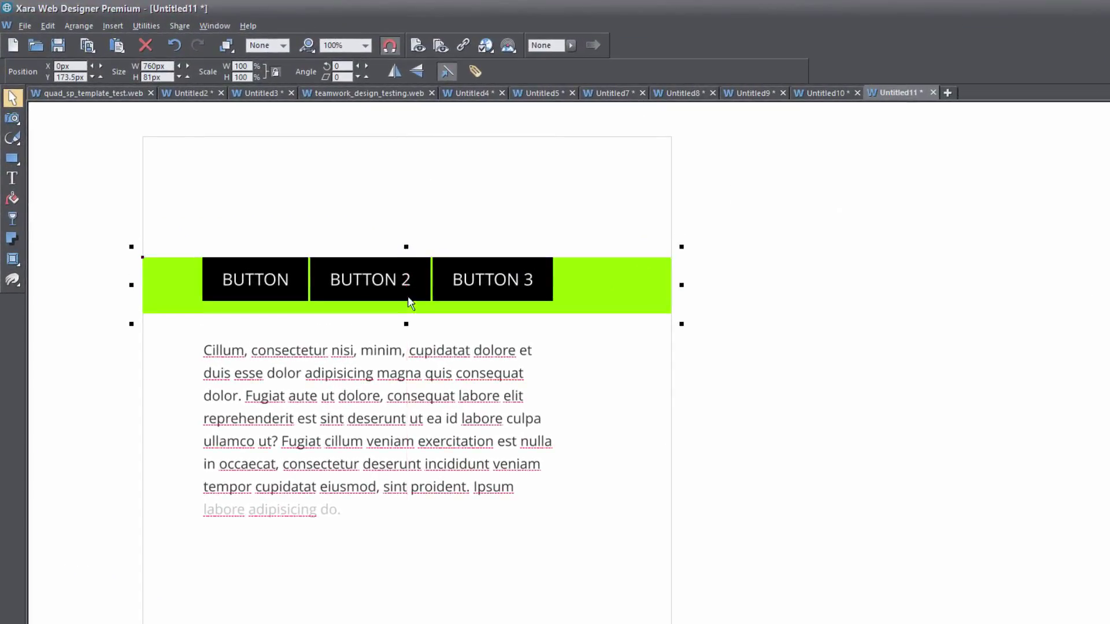
pyautogui.moveTo(406, 317); pyautogui.dragTo(405, 311)
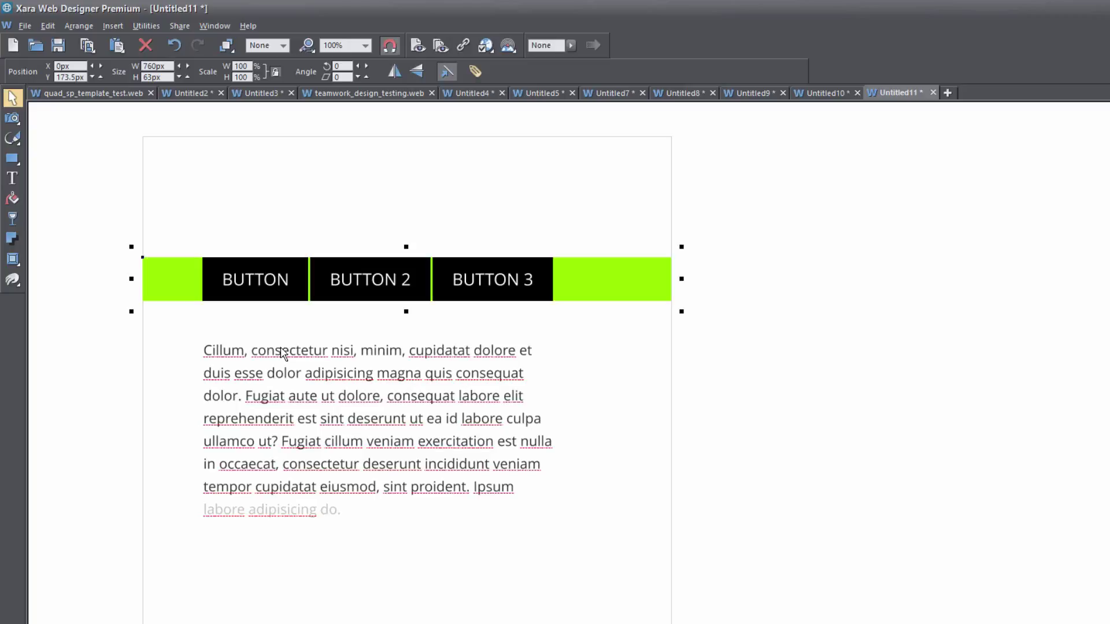
pyautogui.click(13, 160)
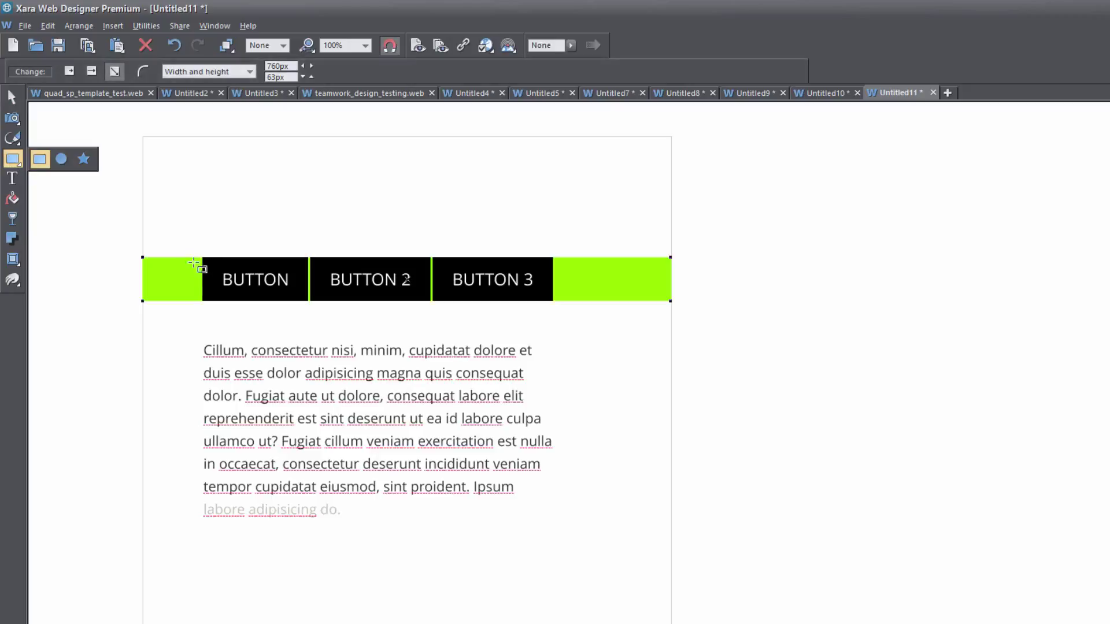
# Step: Draw a grey 568px × 63px rectangle across the button row, placed behind the buttons
pyautogui.moveTo(188, 262); pyautogui.dragTo(578, 302)
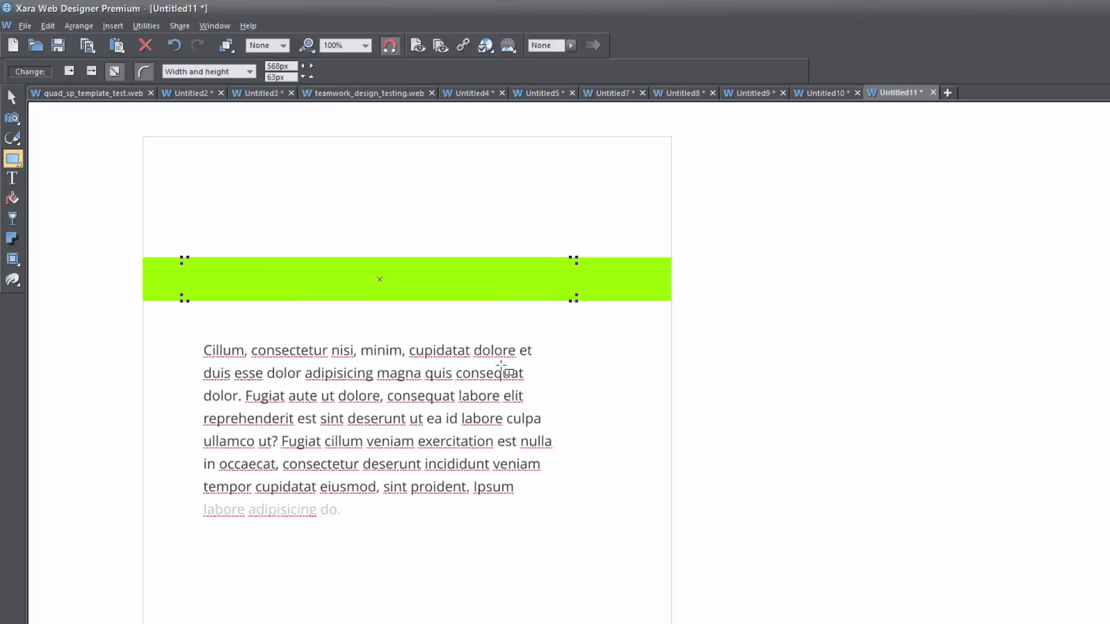
pyautogui.hotkey('ctrl', 'e')
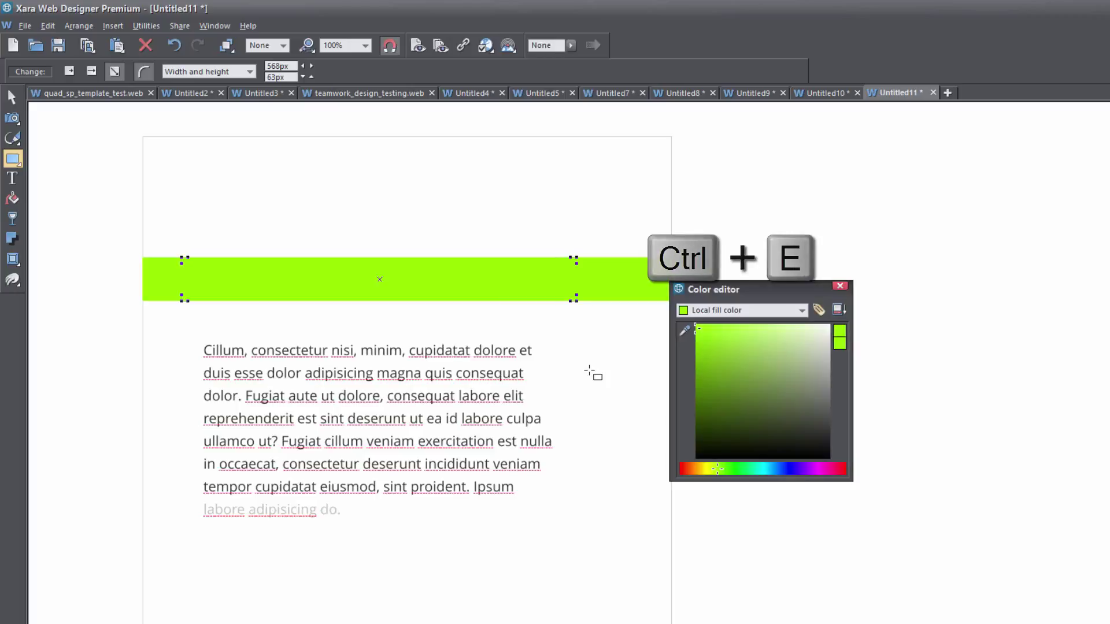
pyautogui.click(824, 370)
pyautogui.moveTo(824, 370); pyautogui.dragTo(835, 390)
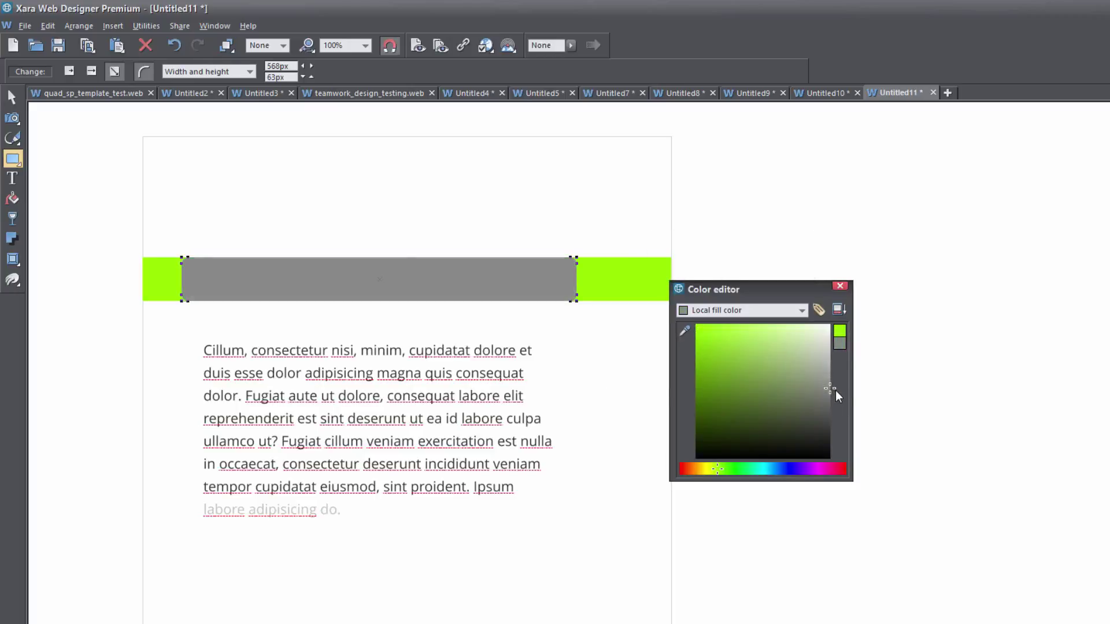
pyautogui.hotkey('ctrl', 'shift', 'b')
pyautogui.click(839, 289)
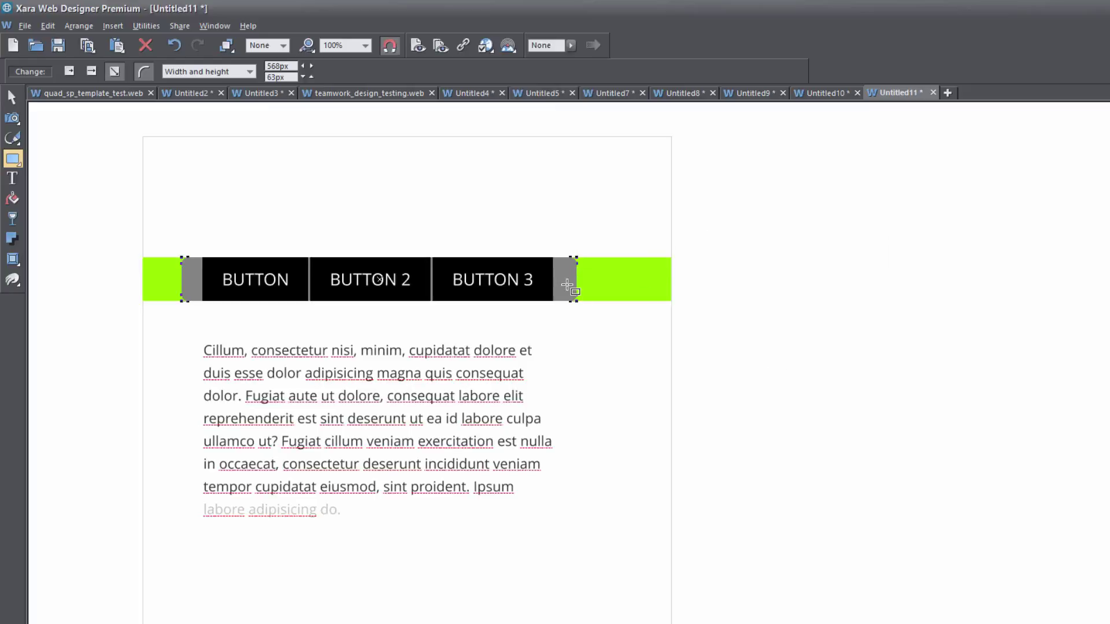
pyautogui.rightClick(567, 285)
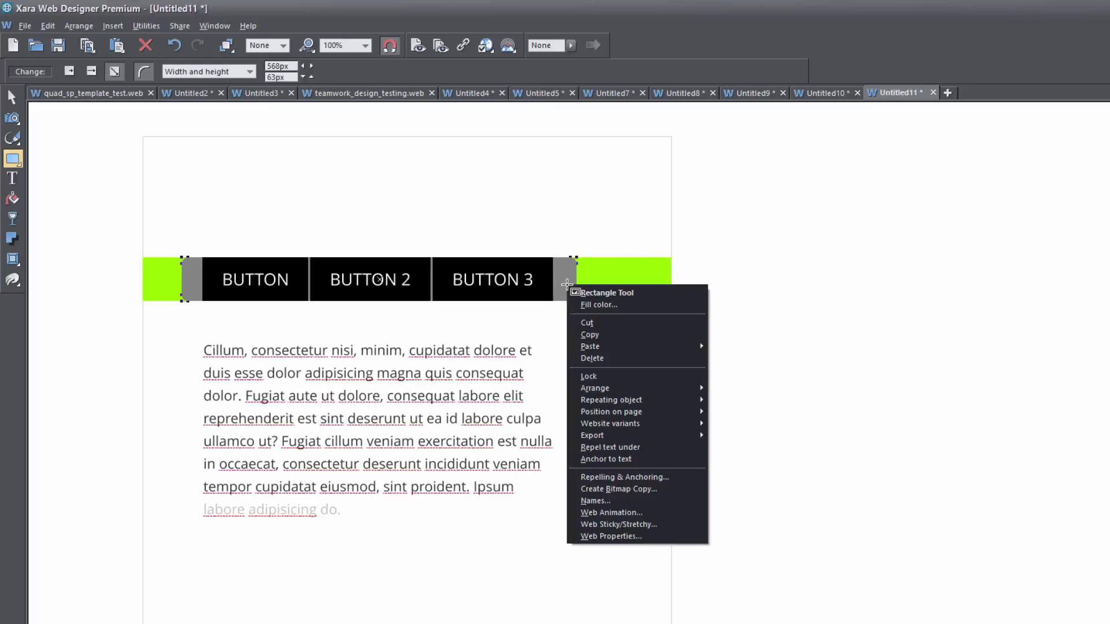
# Step: Apply the Stick at top sticky setting to the grey bar behind the buttons
pyautogui.click(654, 524)
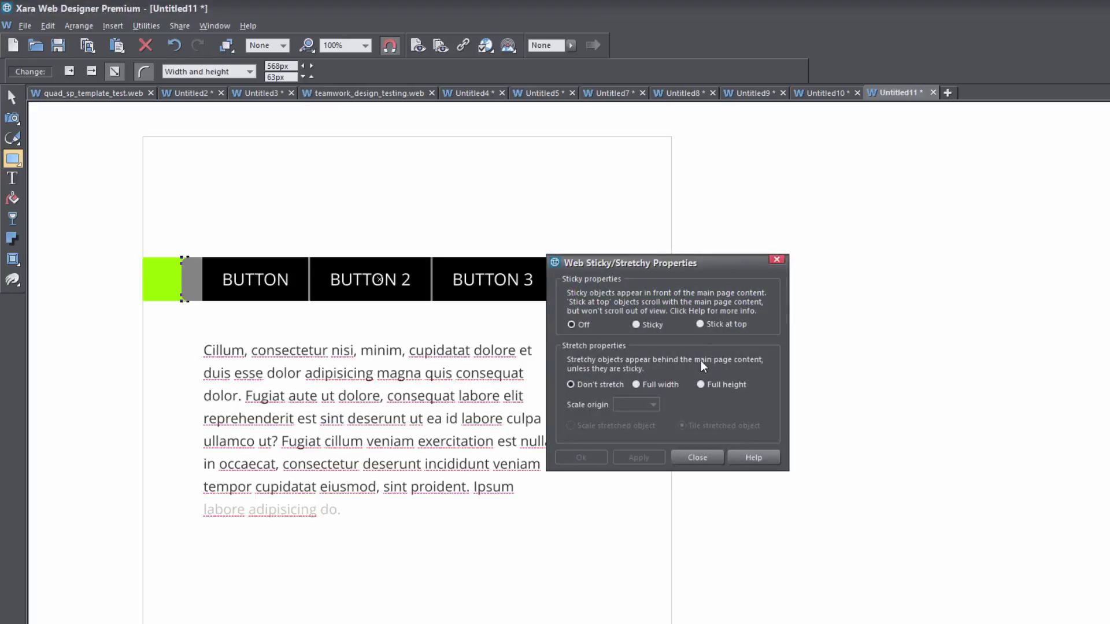
pyautogui.click(700, 324)
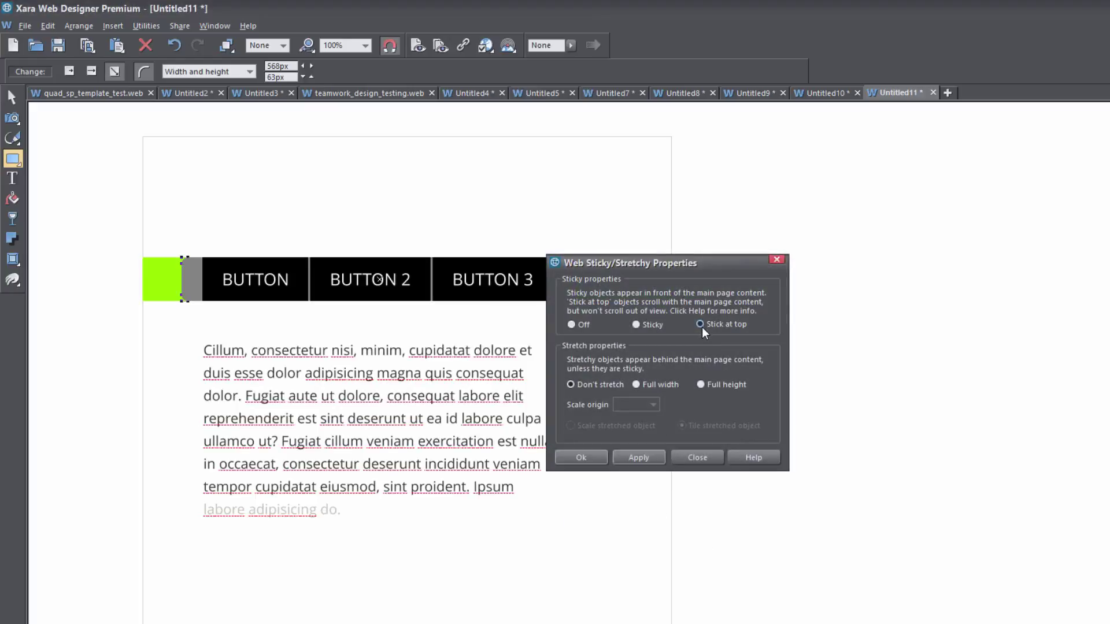
pyautogui.click(652, 456)
pyautogui.click(696, 457)
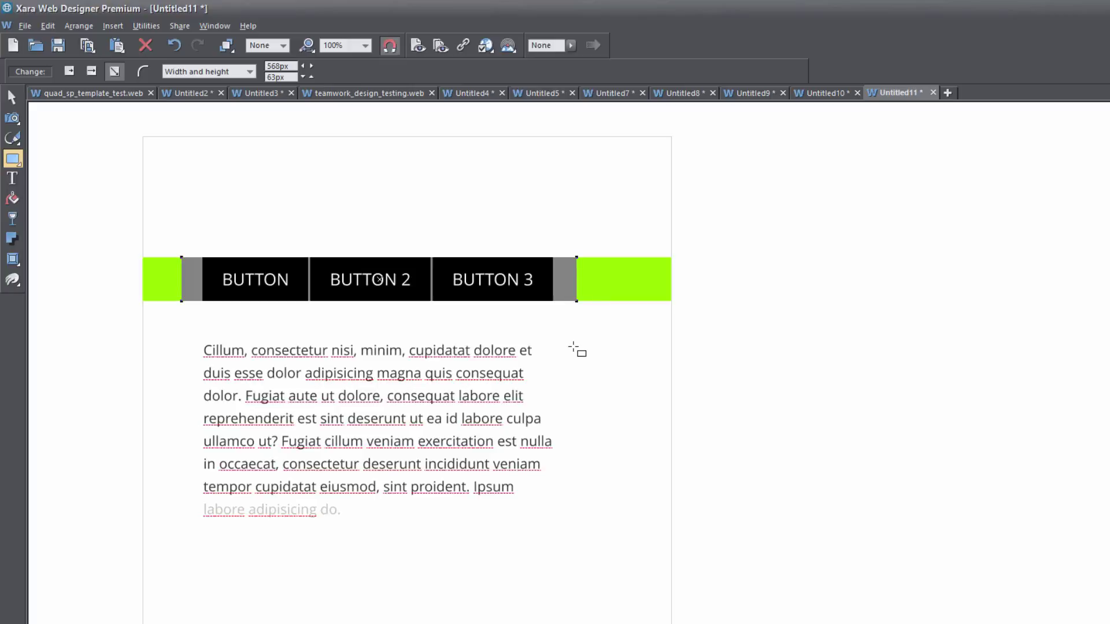
pyautogui.press('F2')
# Step: Stretch the green band and grey bar down to 86px tall each, then preview in the browser
pyautogui.click(633, 286)
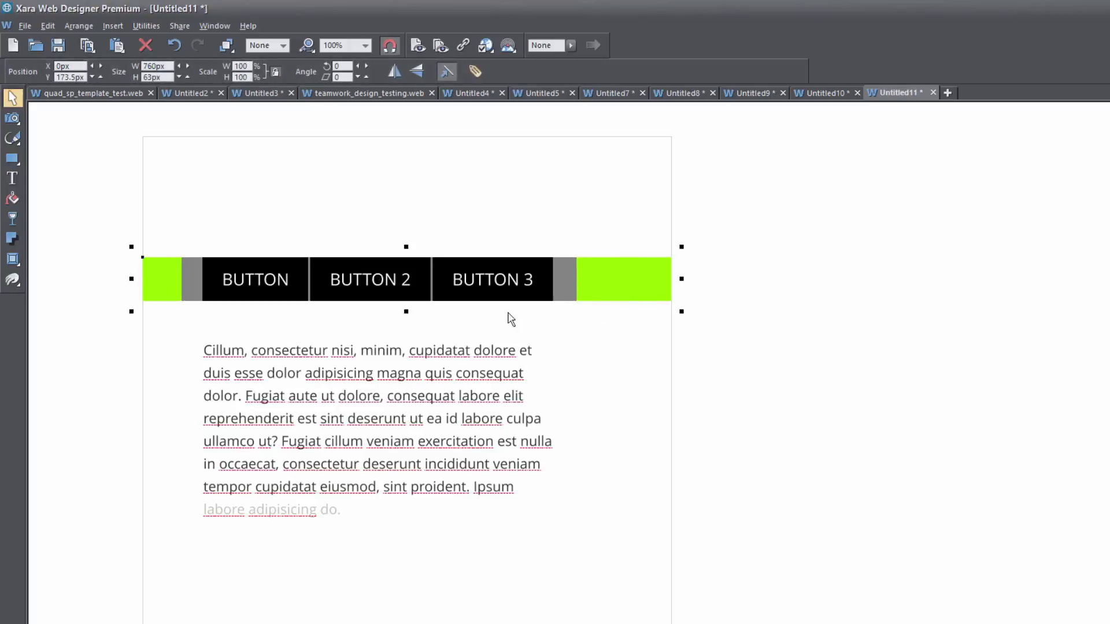
pyautogui.moveTo(409, 316); pyautogui.dragTo(407, 328)
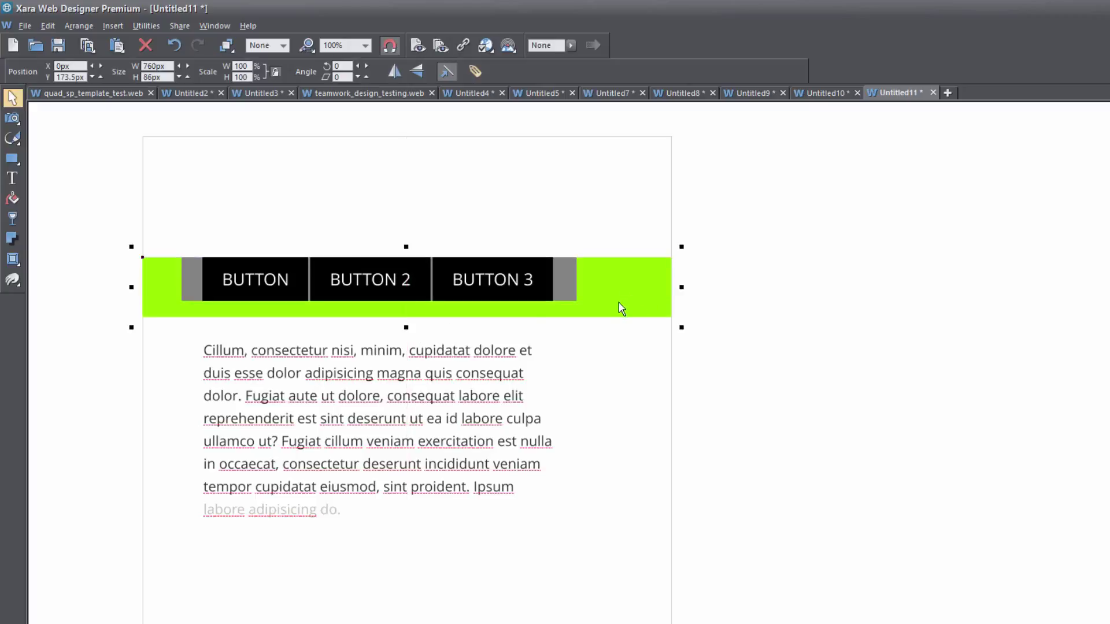
pyautogui.click(543, 299)
pyautogui.moveTo(378, 313); pyautogui.dragTo(379, 328)
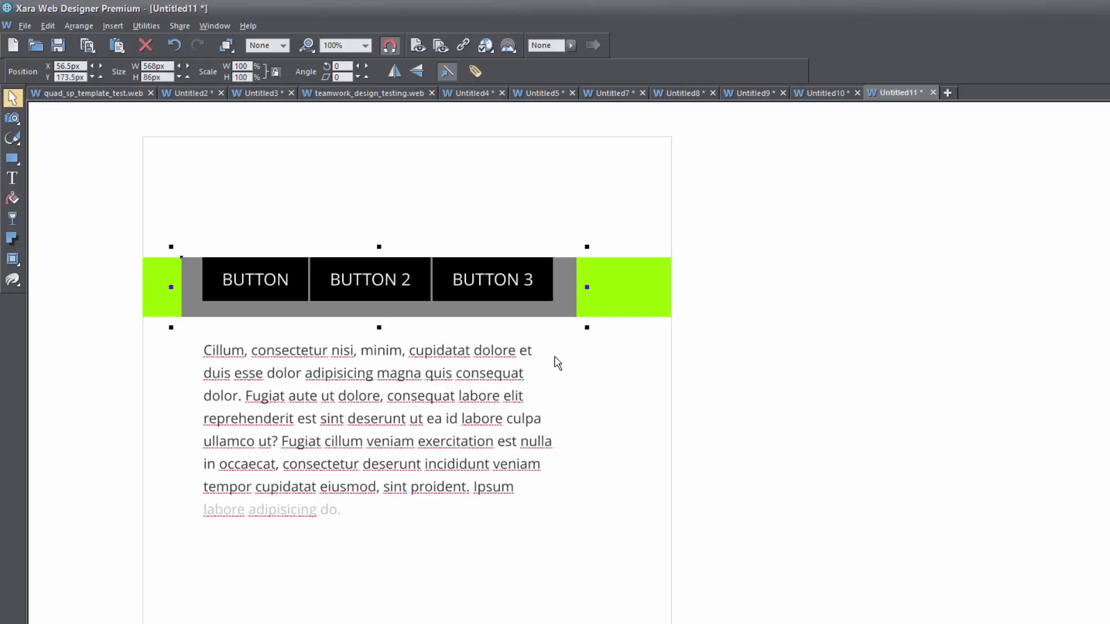
pyautogui.press('Escape')
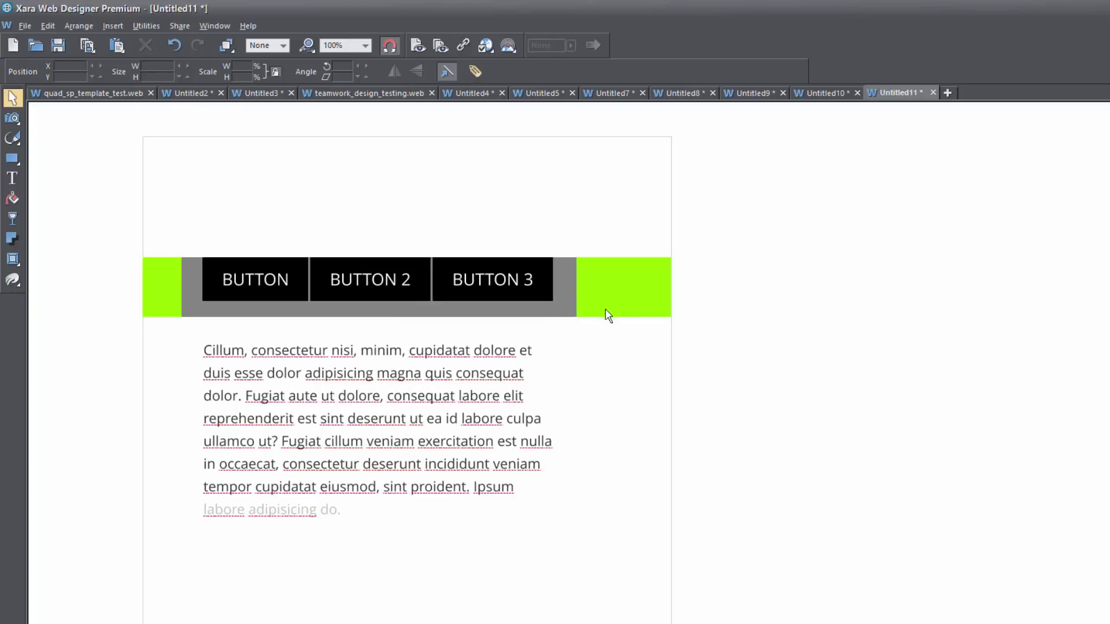
pyautogui.press('F5')
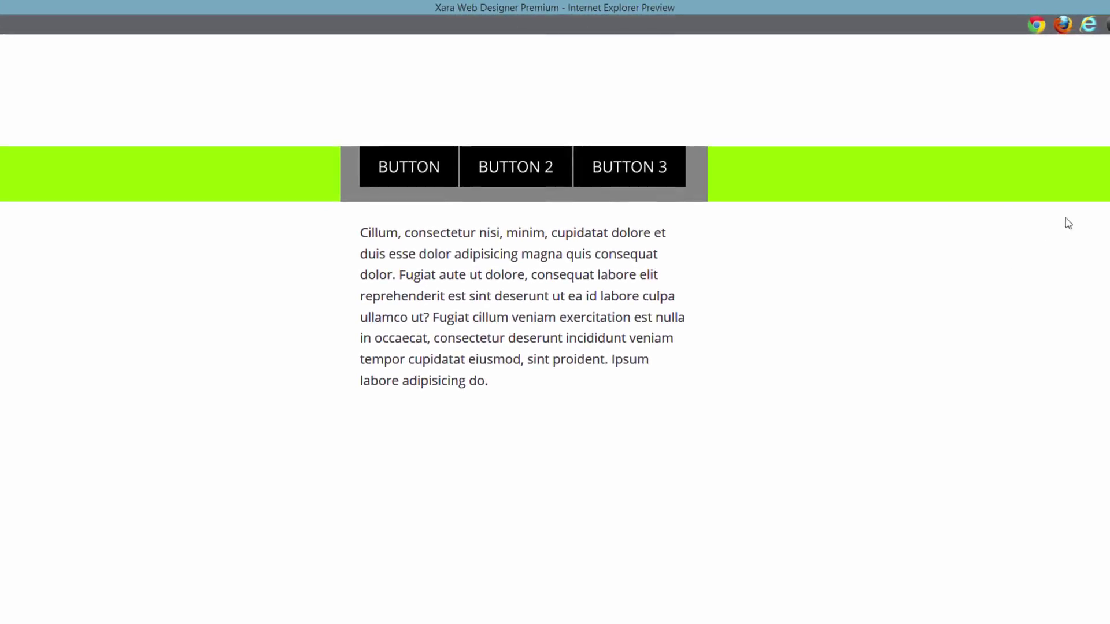
# Step: Scroll the Internet Explorer preview up and down to confirm the bar stays pinned, then close it
pyautogui.scroll(-3, 522, 289)
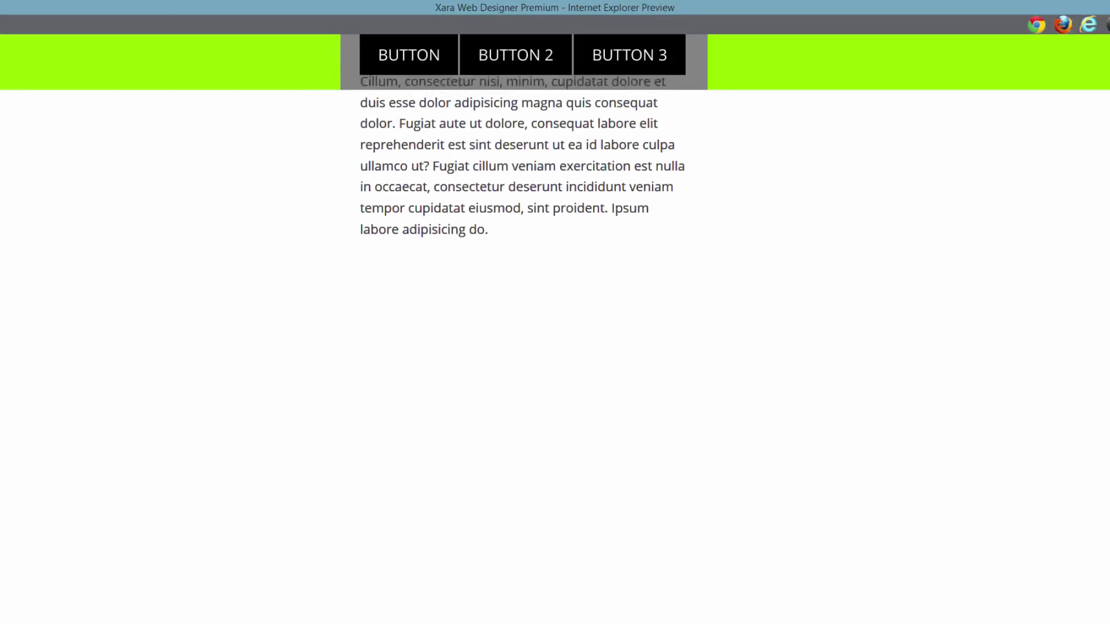
pyautogui.scroll(1, 521, 231)
pyautogui.scroll(-1, 522, 173)
pyautogui.scroll(1, 521, 174)
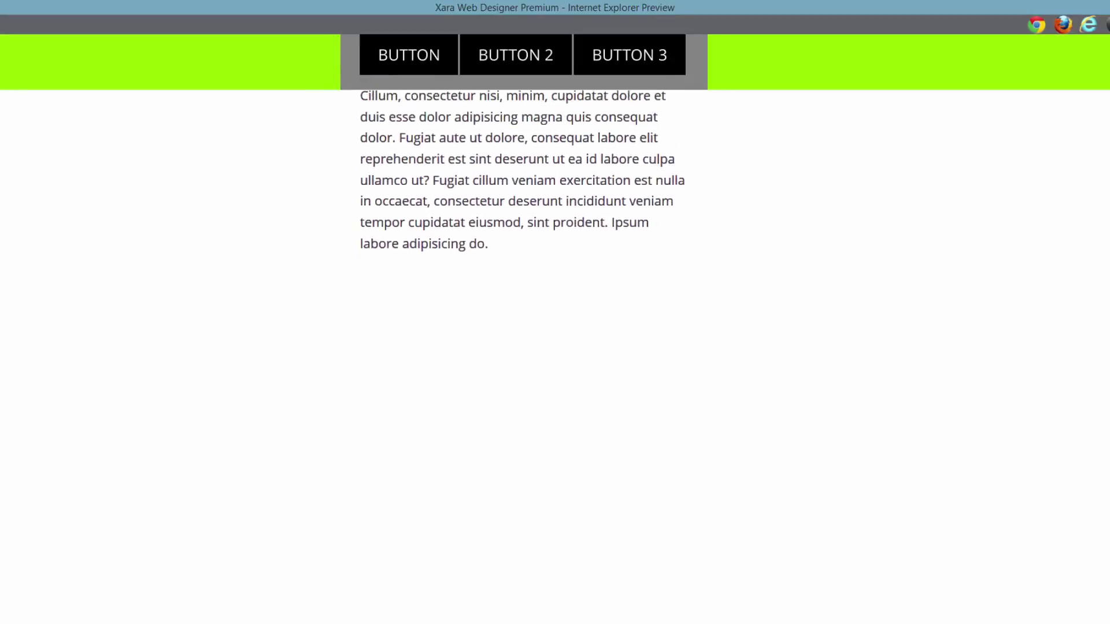
pyautogui.scroll(-1, 522, 173)
pyautogui.scroll(1, 522, 173)
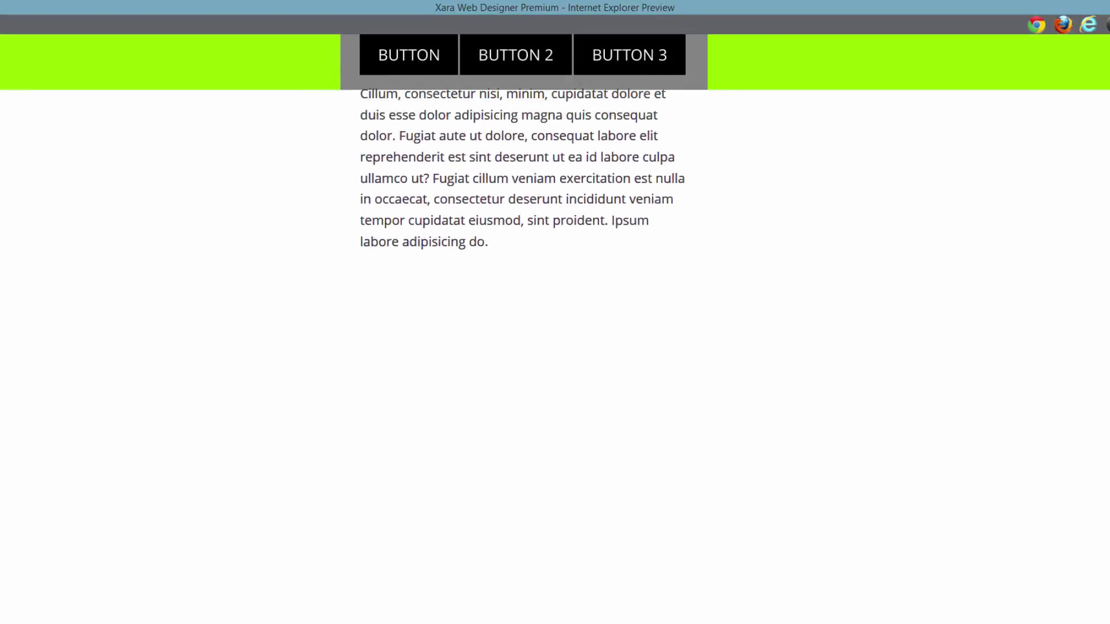
pyautogui.scroll(-1, 578, 78)
pyautogui.scroll(1, 579, 78)
pyautogui.scroll(-1, 579, 78)
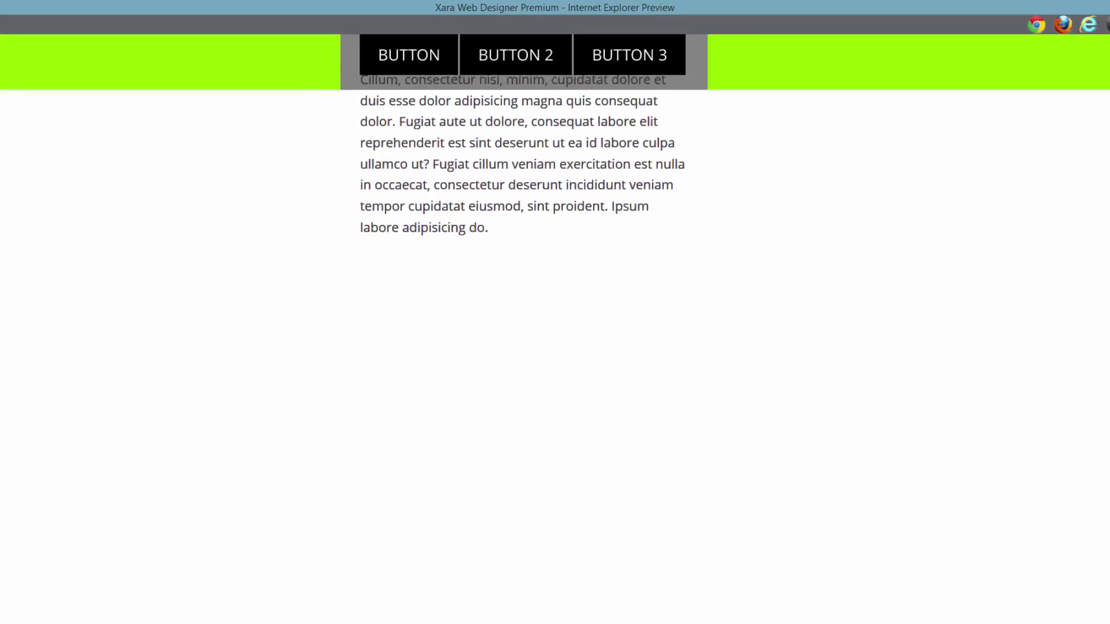
pyautogui.scroll(1, 578, 78)
pyautogui.scroll(-1, 579, 78)
pyautogui.scroll(1, 579, 78)
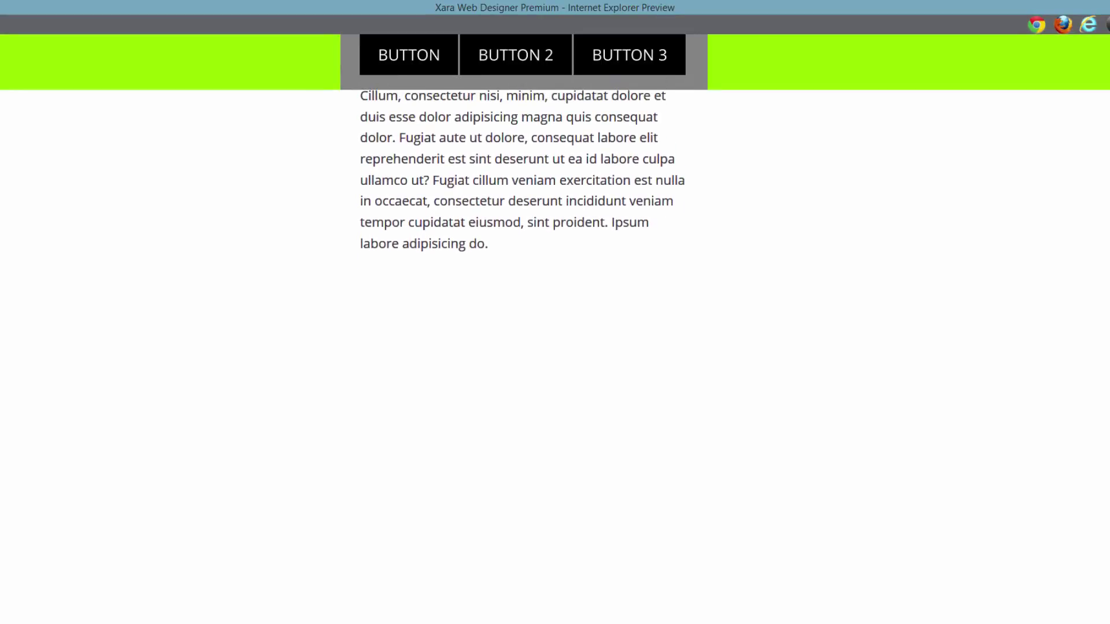
pyautogui.hotkey('alt', 'F4')
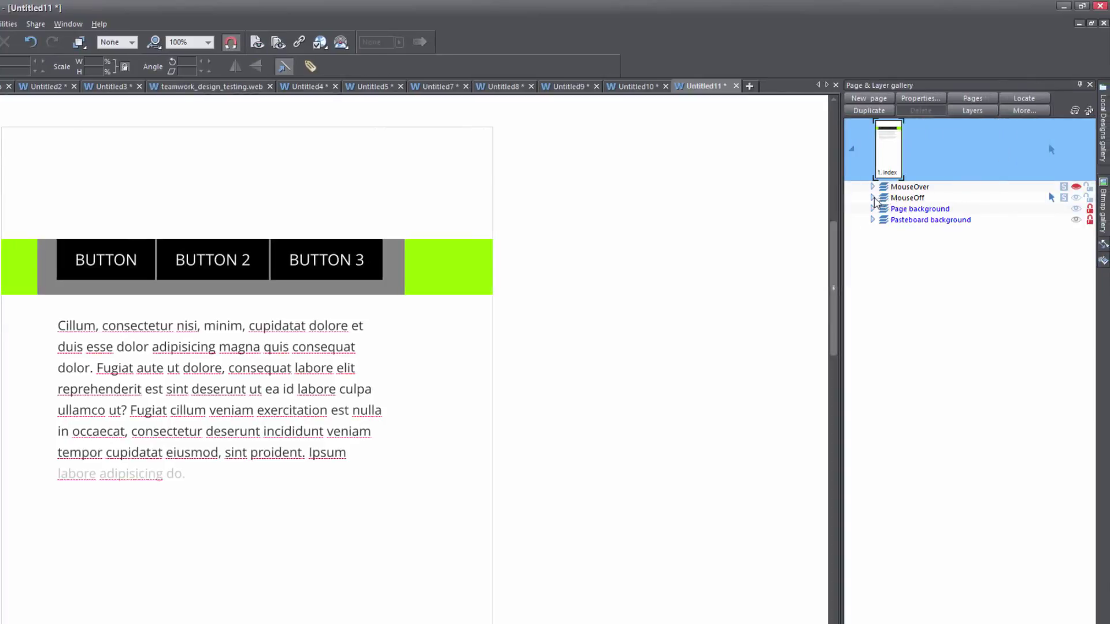
# Step: Move the body Text Area below both rectangles in the MouseOff layer, then preview the page
pyautogui.click(872, 198)
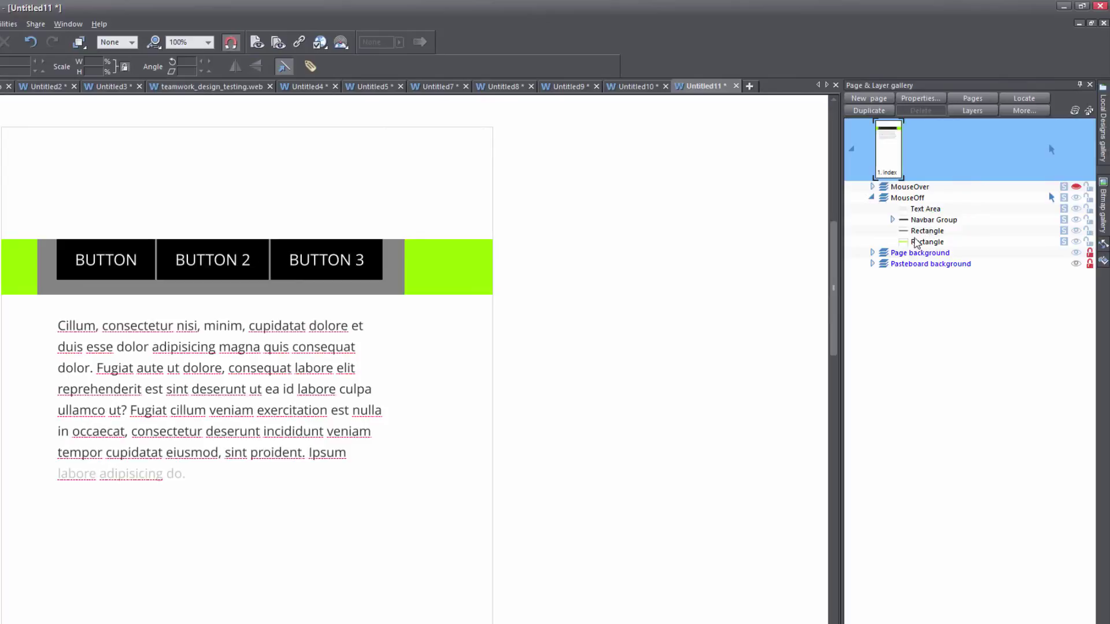
pyautogui.click(916, 210)
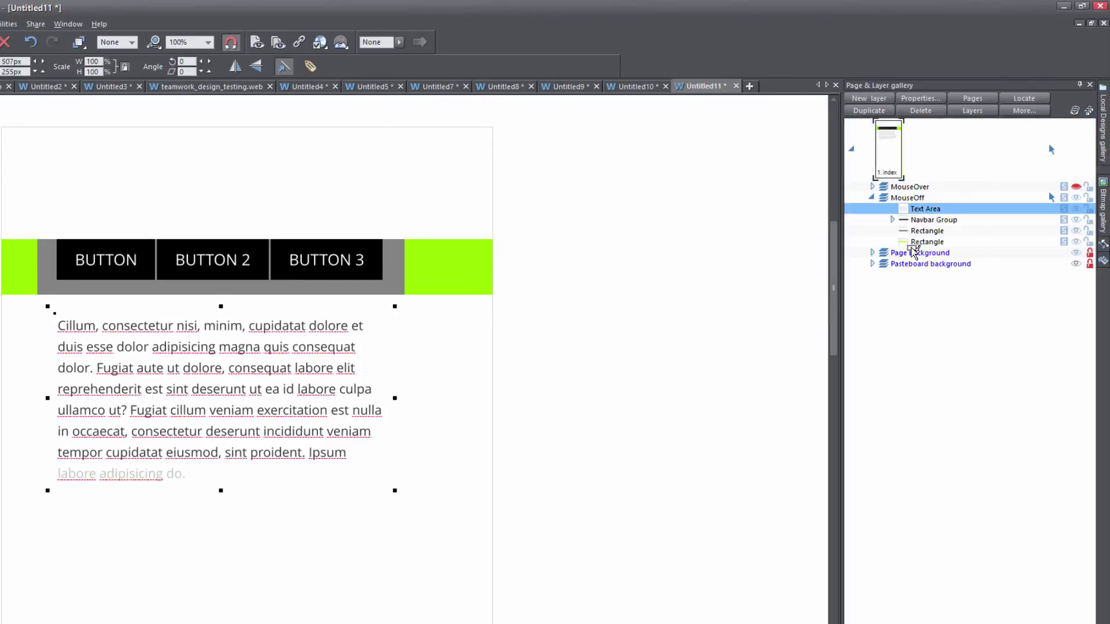
pyautogui.moveTo(913, 247); pyautogui.dragTo(913, 247)
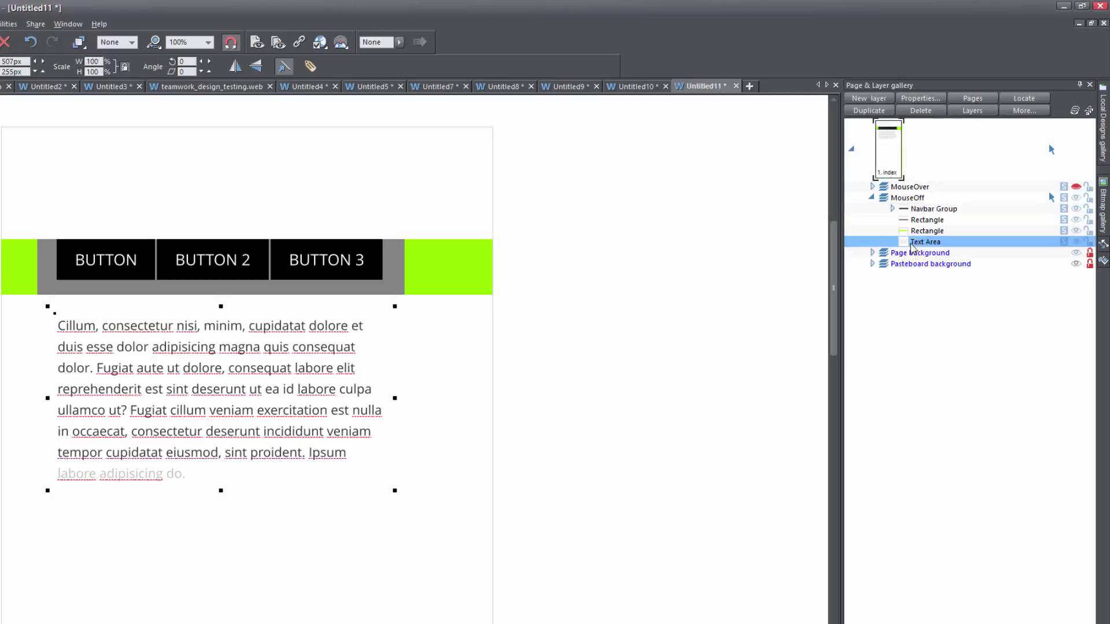
pyautogui.press('F5')
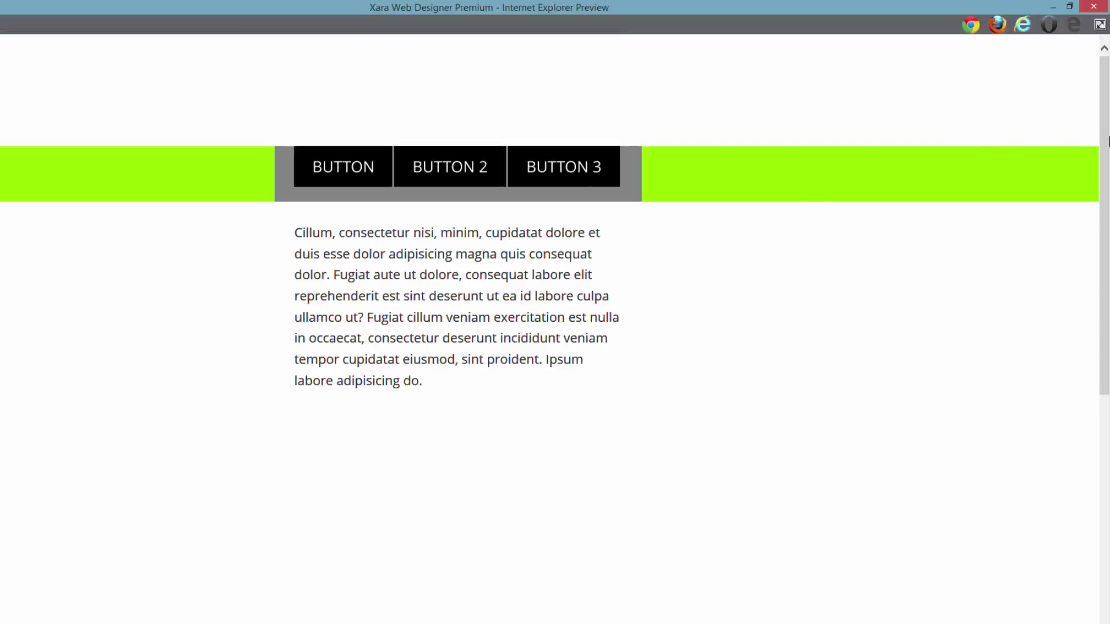
# Step: Scroll the preview to check the paragraph passes beneath the pinned bar, then close it
pyautogui.moveTo(1108, 141); pyautogui.dragTo(1105, 217)
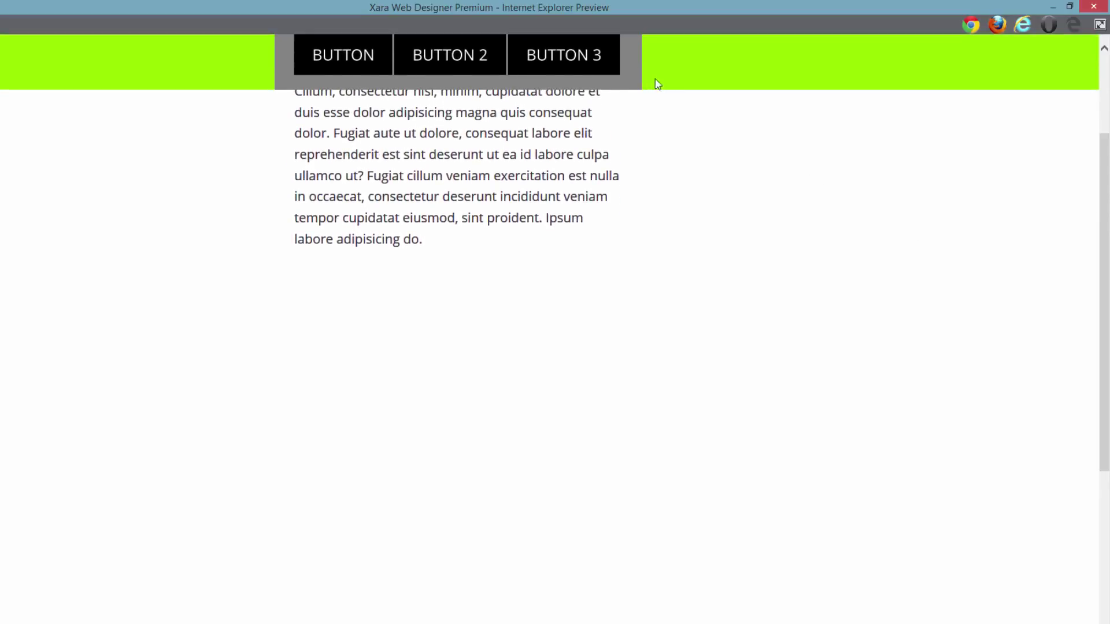
pyautogui.moveTo(1105, 196)
pyautogui.mouseDown()
pyautogui.moveTo(1105, 219)
pyautogui.moveTo(1105, 146)
pyautogui.moveTo(1108, 195)
pyautogui.mouseUp()
pyautogui.click(1089, 8)
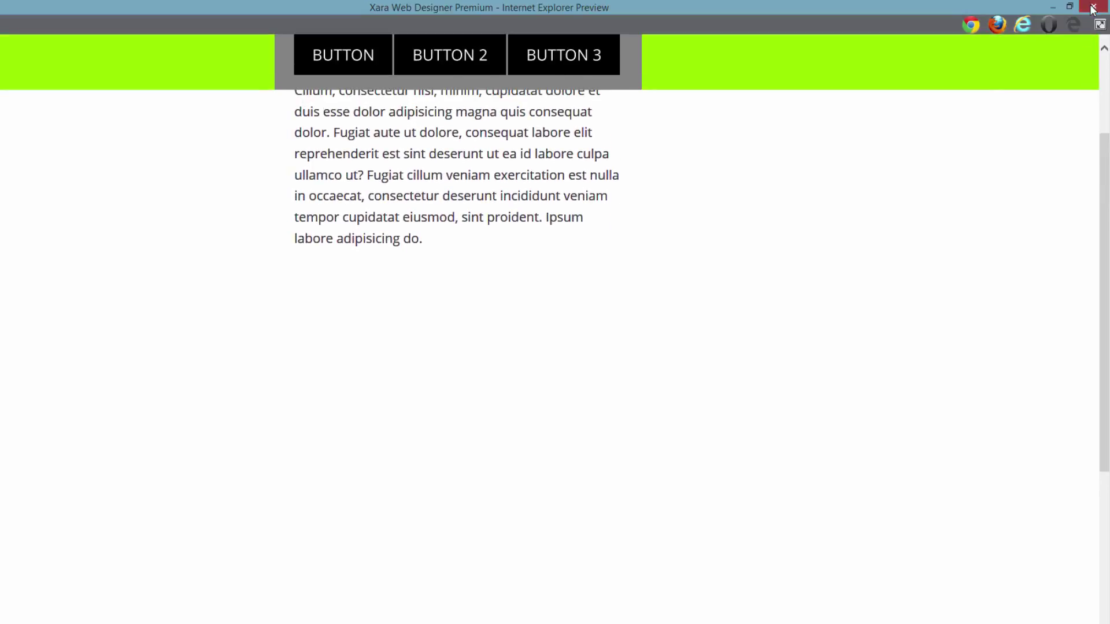
# Step: Fill the grey strip behind the buttons with the full-width bar's lime green, then preview
pyautogui.hotkey('ctrl', 'e')
pyautogui.click(506, 291)
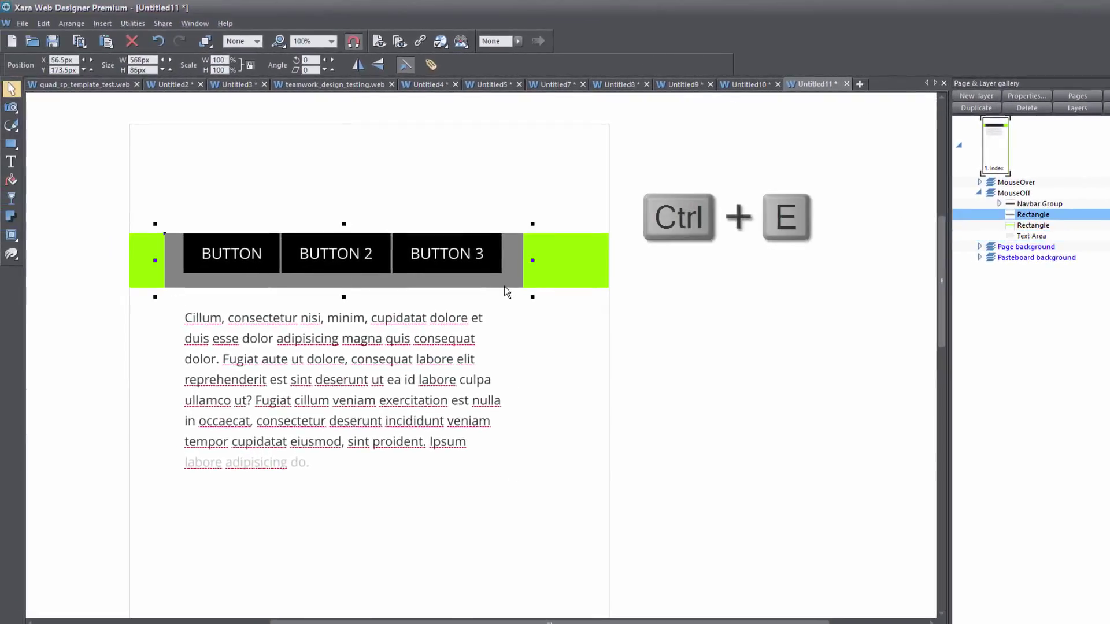
pyautogui.hotkey('ctrl', 'e')
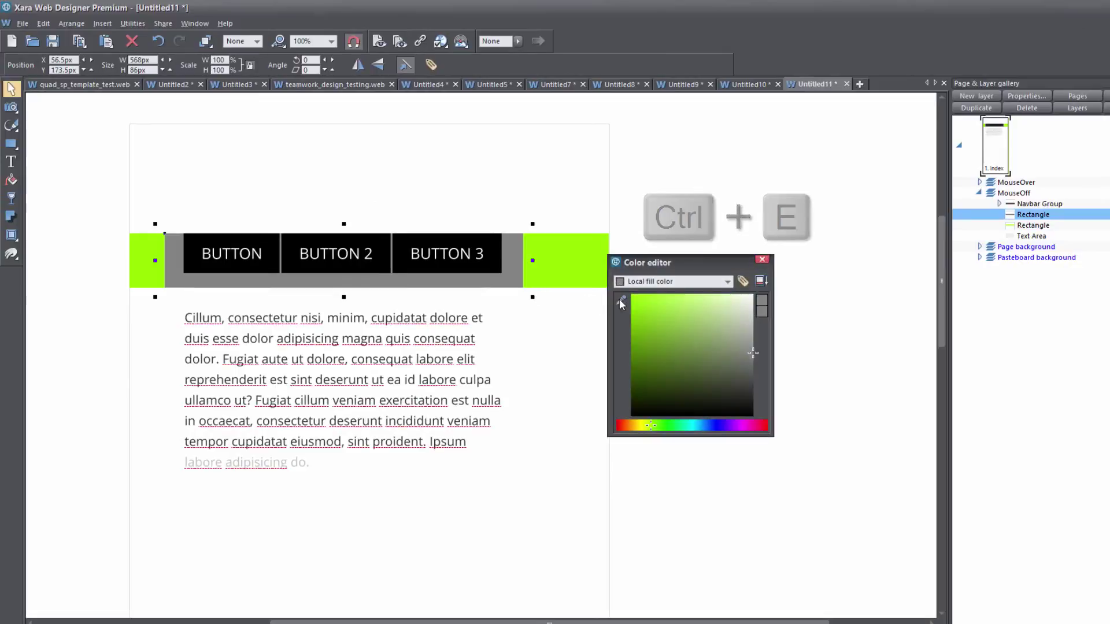
pyautogui.moveTo(621, 300); pyautogui.dragTo(572, 263)
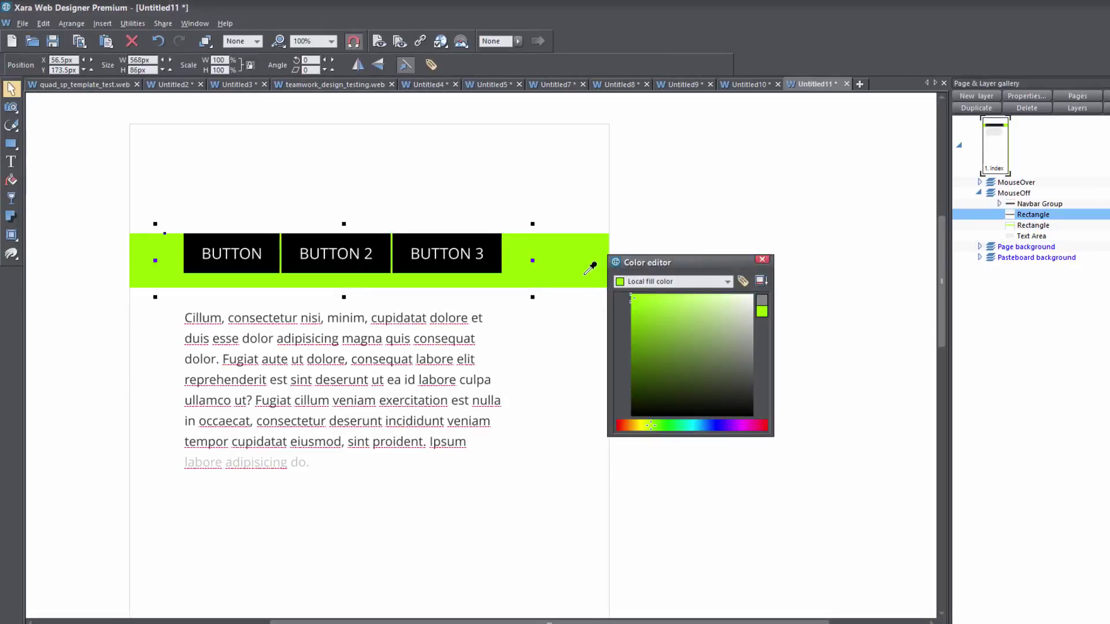
pyautogui.click(761, 259)
pyautogui.press('F5')
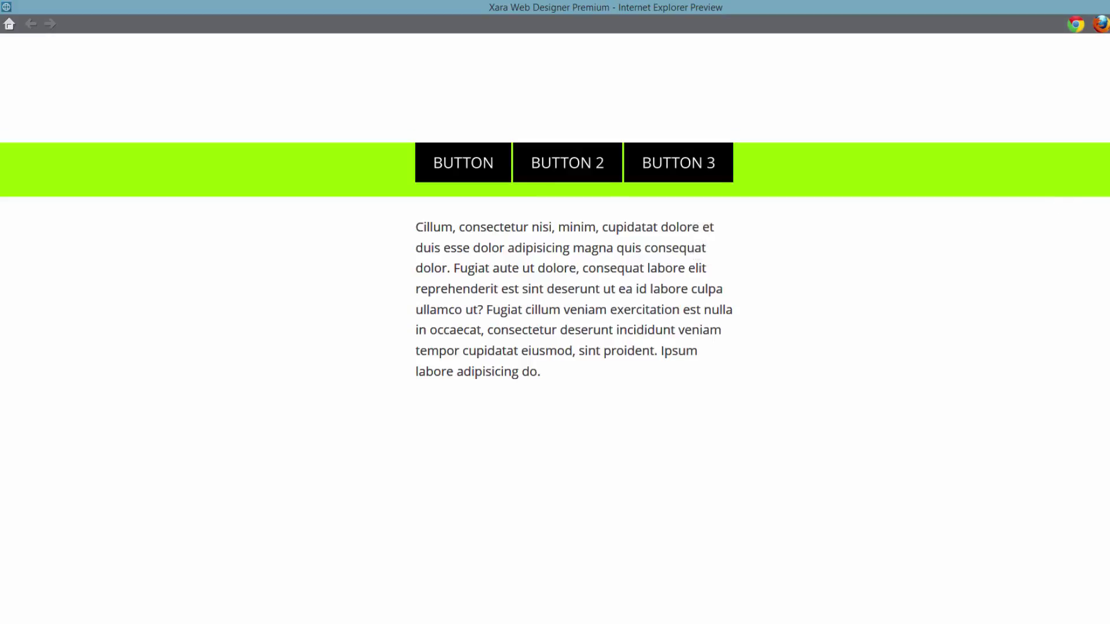
# Step: Scroll the preview up and down to verify the green bar stays pinned, then close it
pyautogui.scroll(-3, 555, 312)
pyautogui.scroll(2, 555, 312)
pyautogui.scroll(-1, 555, 312)
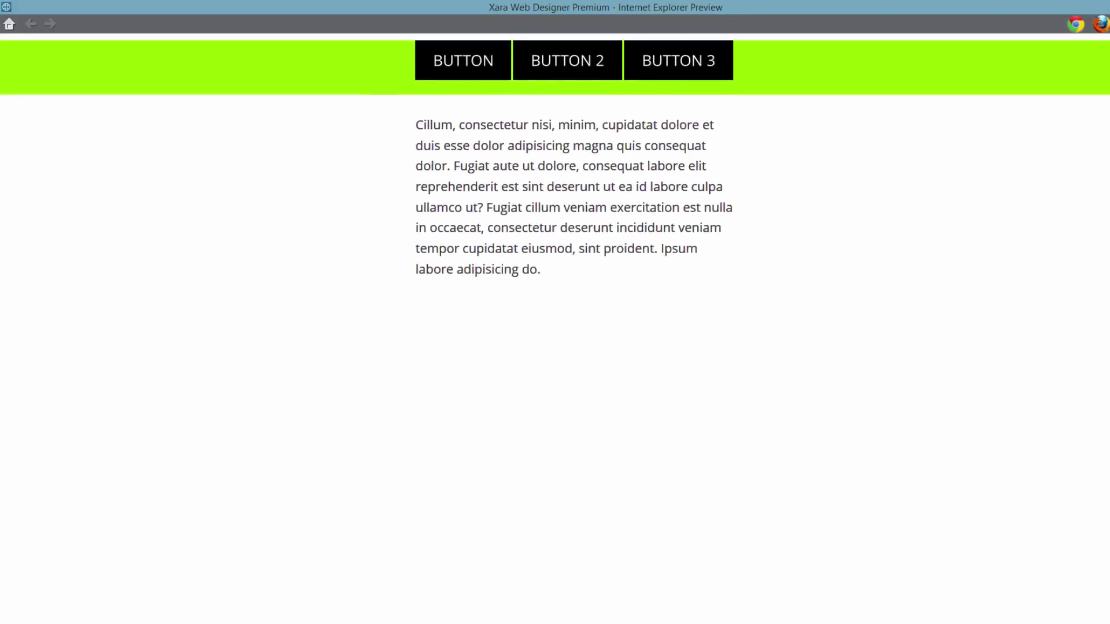
pyautogui.scroll(-1, 555, 312)
pyautogui.scroll(1, 555, 313)
pyautogui.scroll(-1, 554, 312)
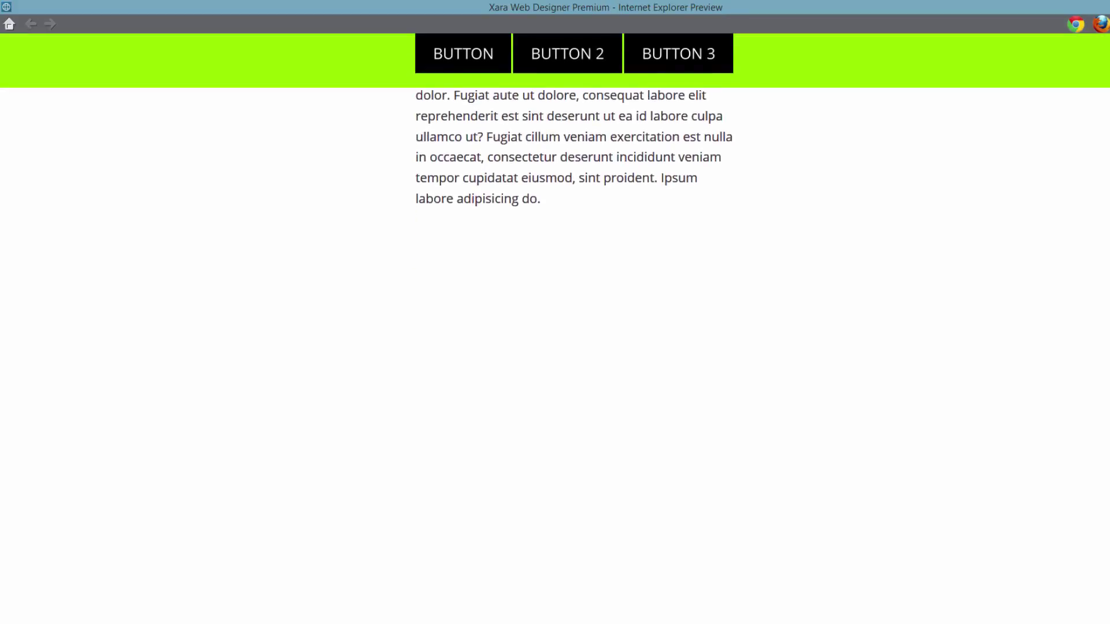
pyautogui.scroll(1, 555, 312)
pyautogui.scroll(-2, 554, 312)
pyautogui.scroll(1, 554, 312)
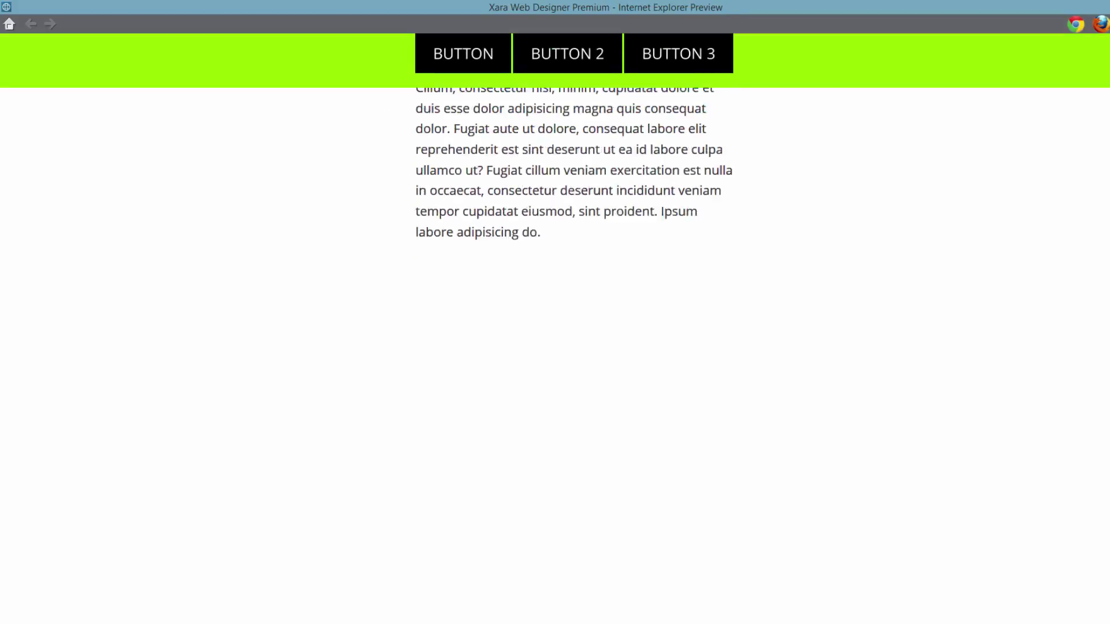
pyautogui.scroll(1, 555, 312)
pyautogui.scroll(-2, 554, 312)
pyautogui.scroll(3, 555, 312)
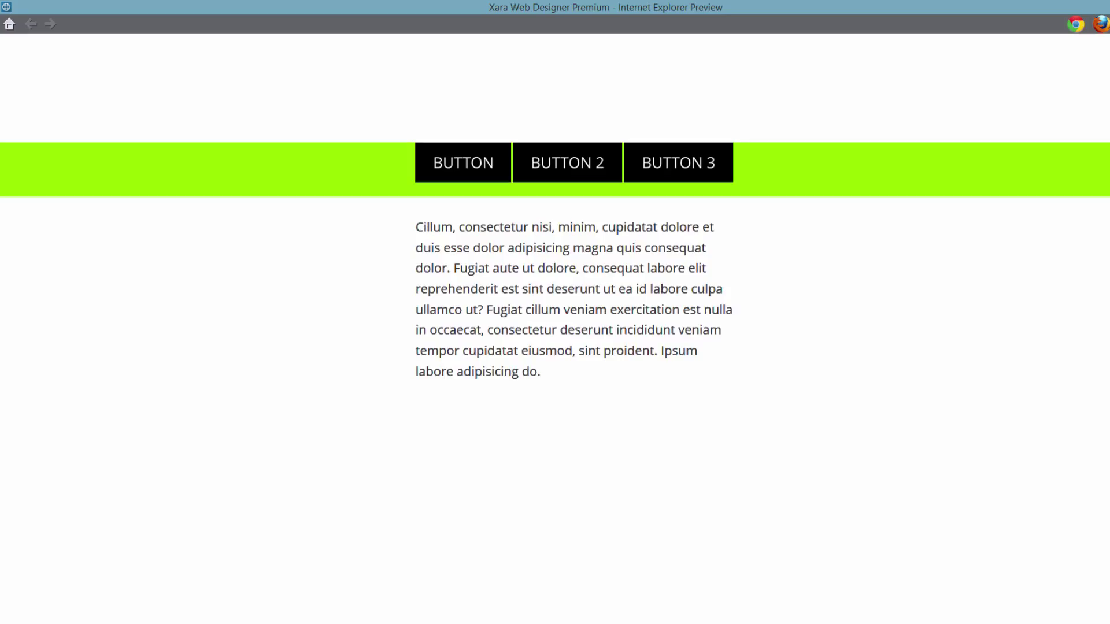
pyautogui.hotkey('alt', 'F4')
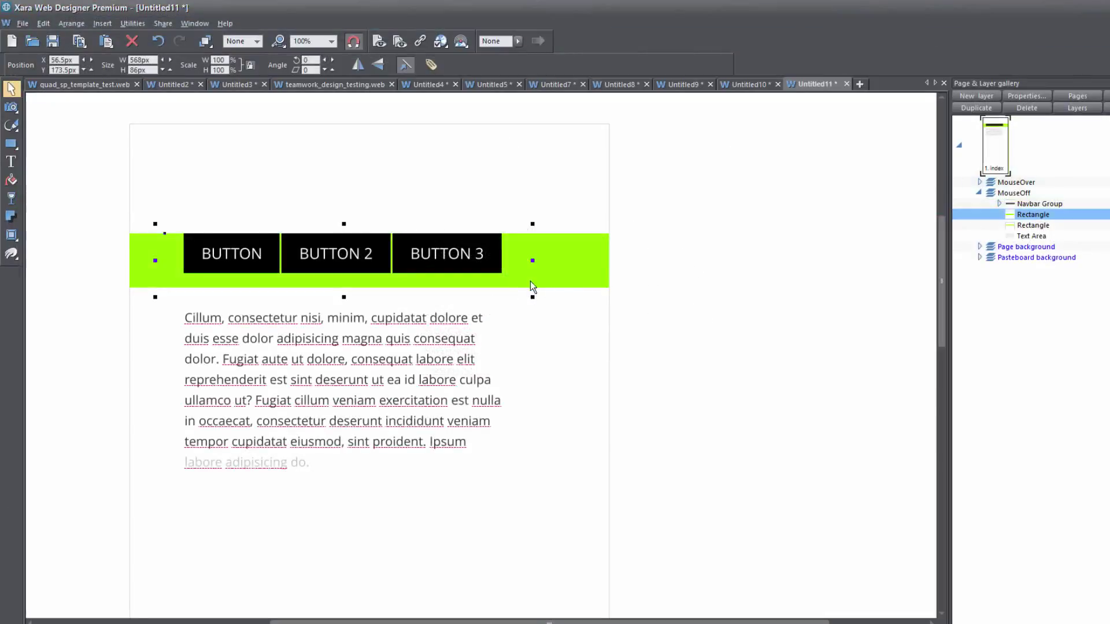
# Step: Turn the inner strip and the full-width bar black, sampling the buttons' colour, then preview
pyautogui.hotkey('ctrl', 'e')
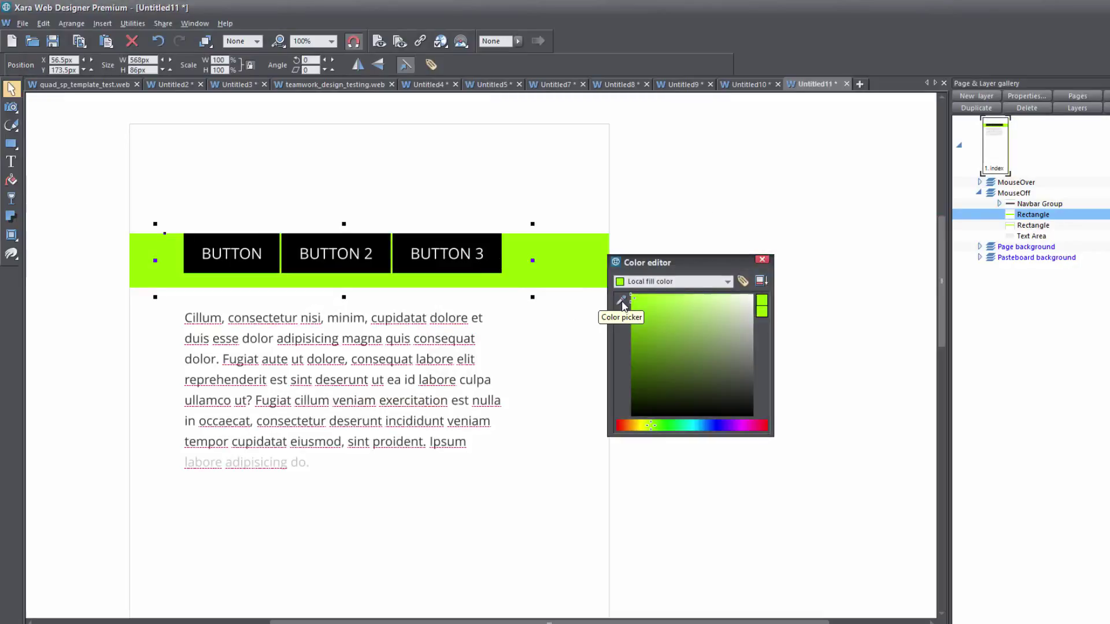
pyautogui.moveTo(622, 304); pyautogui.dragTo(498, 242)
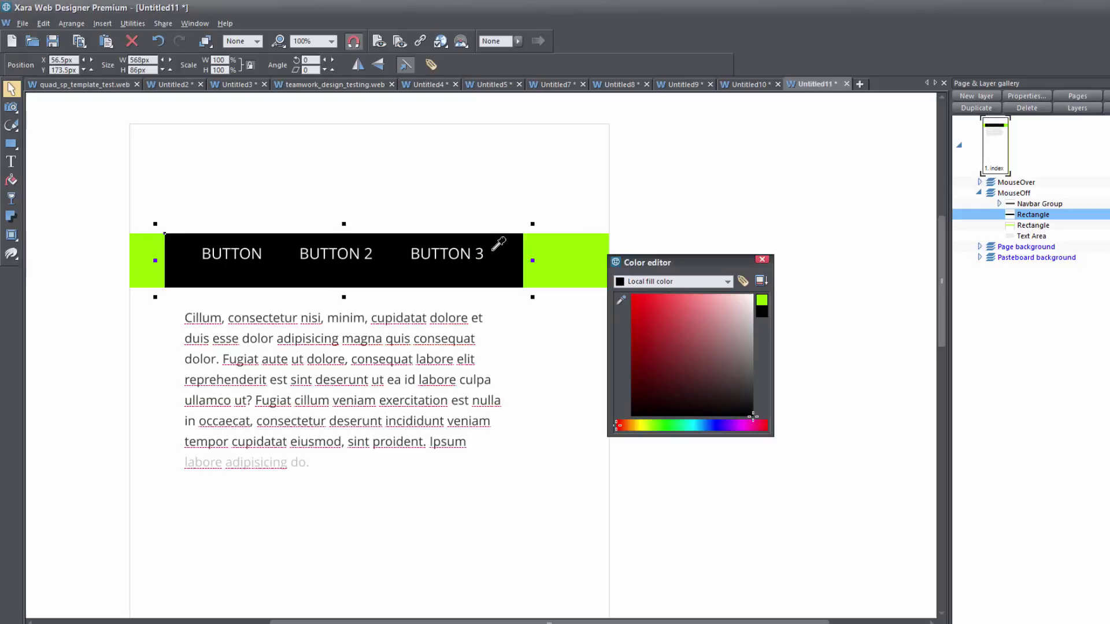
pyautogui.click(601, 279)
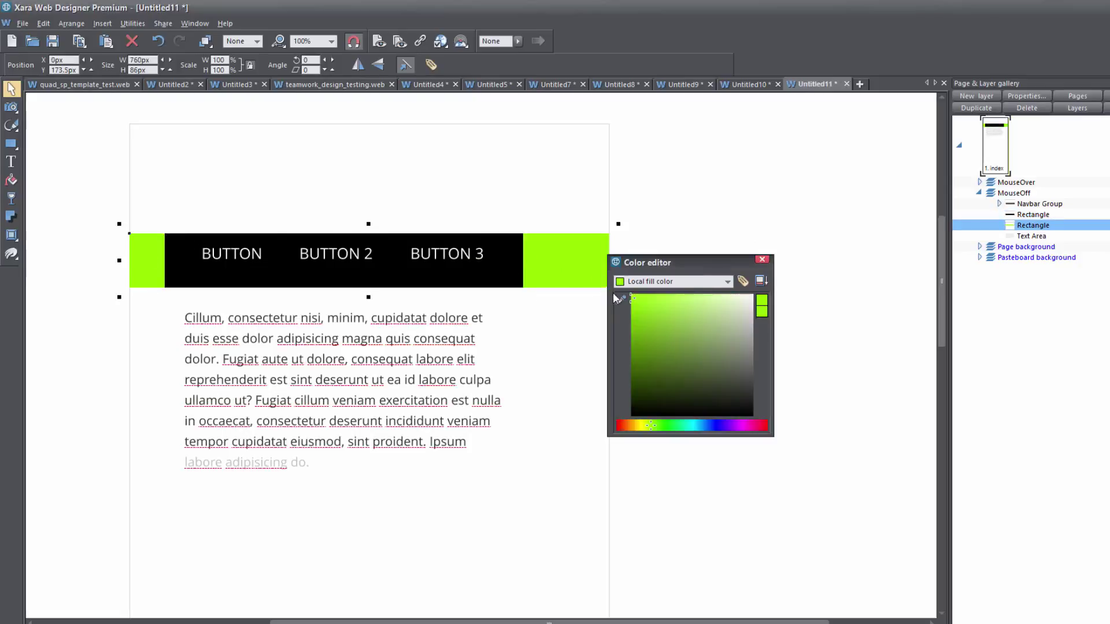
pyautogui.moveTo(622, 305); pyautogui.dragTo(490, 254)
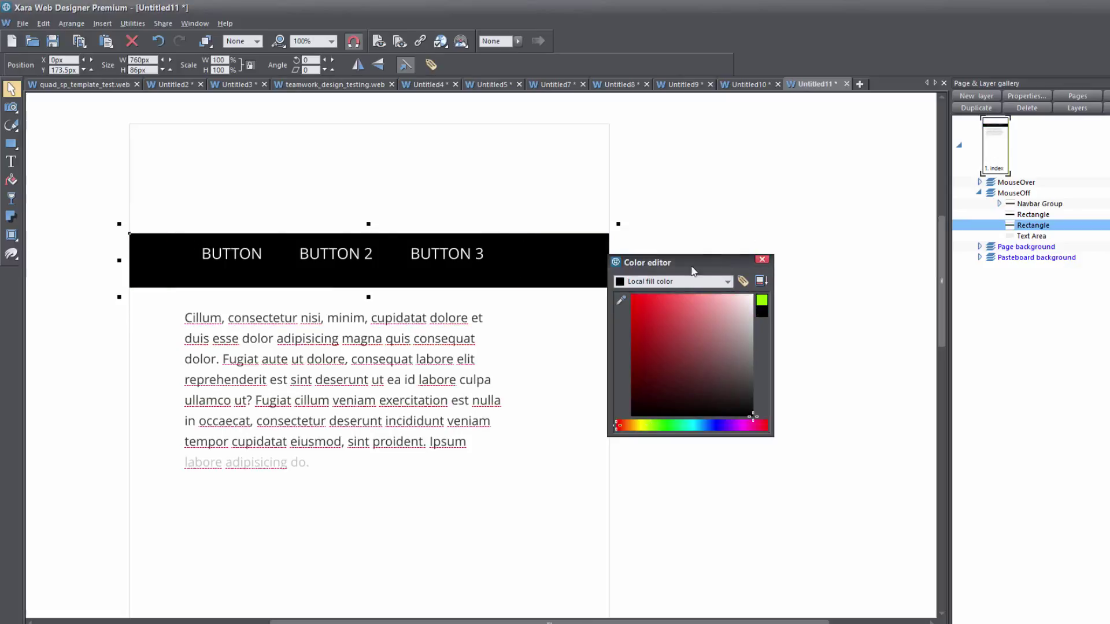
pyautogui.press('F5')
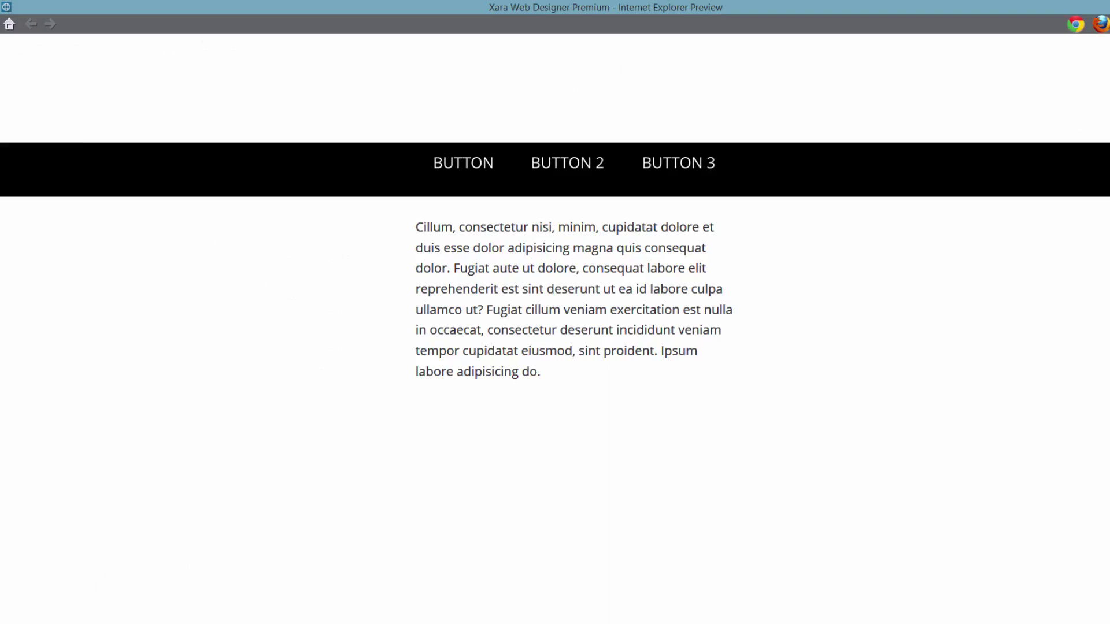
# Step: Scroll the preview to check the black bar stays pinned, then close the preview
pyautogui.scroll(-3, 555, 312)
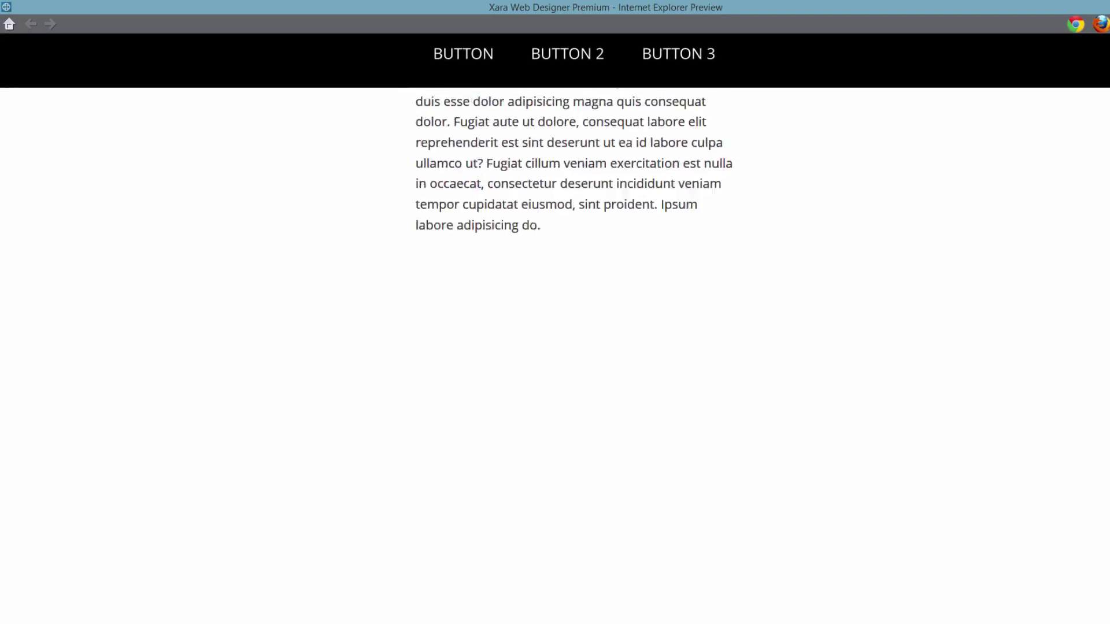
pyautogui.scroll(1, 554, 312)
pyautogui.scroll(-2, 555, 312)
pyautogui.scroll(4, 554, 312)
pyautogui.scroll(-4, 554, 312)
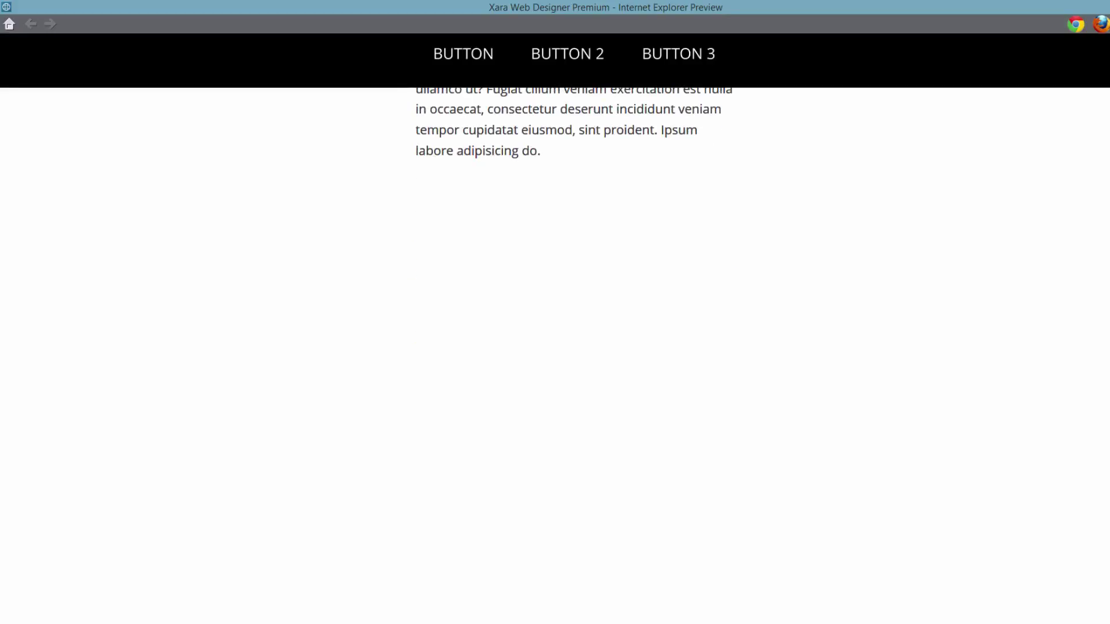
pyautogui.scroll(2, 555, 312)
pyautogui.scroll(-2, 554, 312)
pyautogui.scroll(2, 555, 312)
pyautogui.scroll(-2, 554, 312)
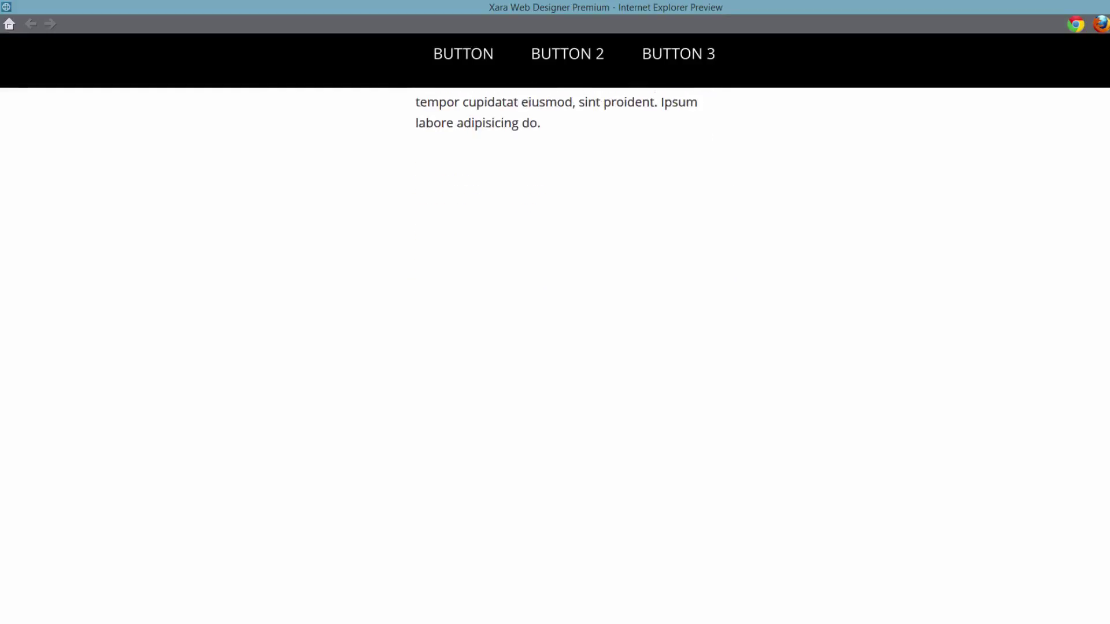
pyautogui.scroll(2, 555, 312)
pyautogui.scroll(-2, 554, 312)
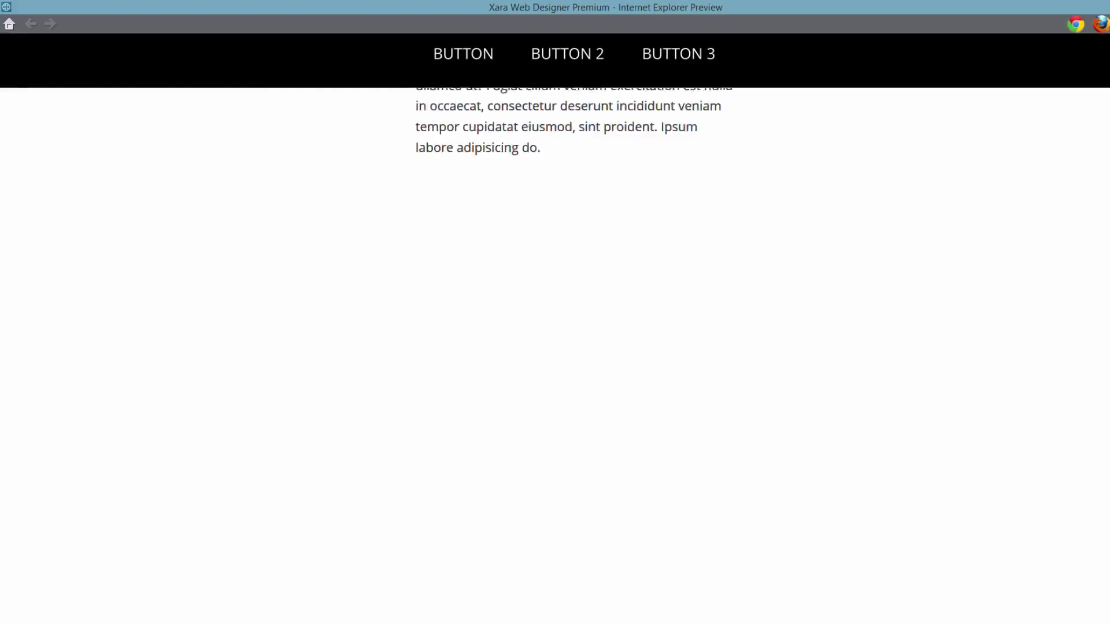
pyautogui.scroll(2, 555, 312)
pyautogui.scroll(-2, 555, 312)
pyautogui.scroll(2, 555, 312)
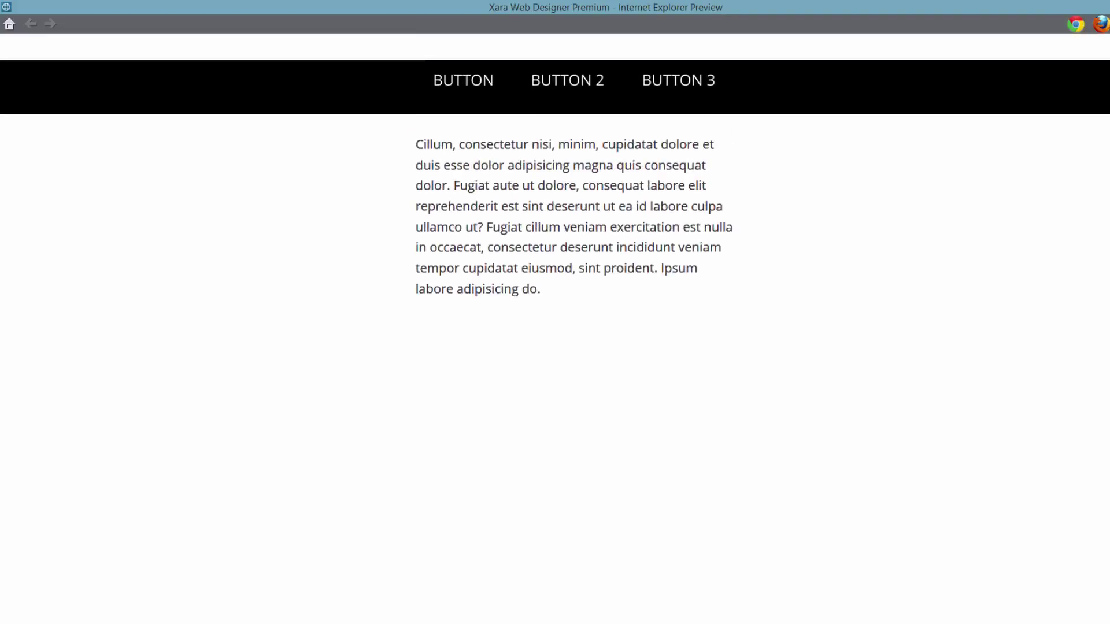
pyautogui.scroll(-2, 555, 312)
pyautogui.scroll(3, 555, 312)
pyautogui.hotkey('alt', 'F4')
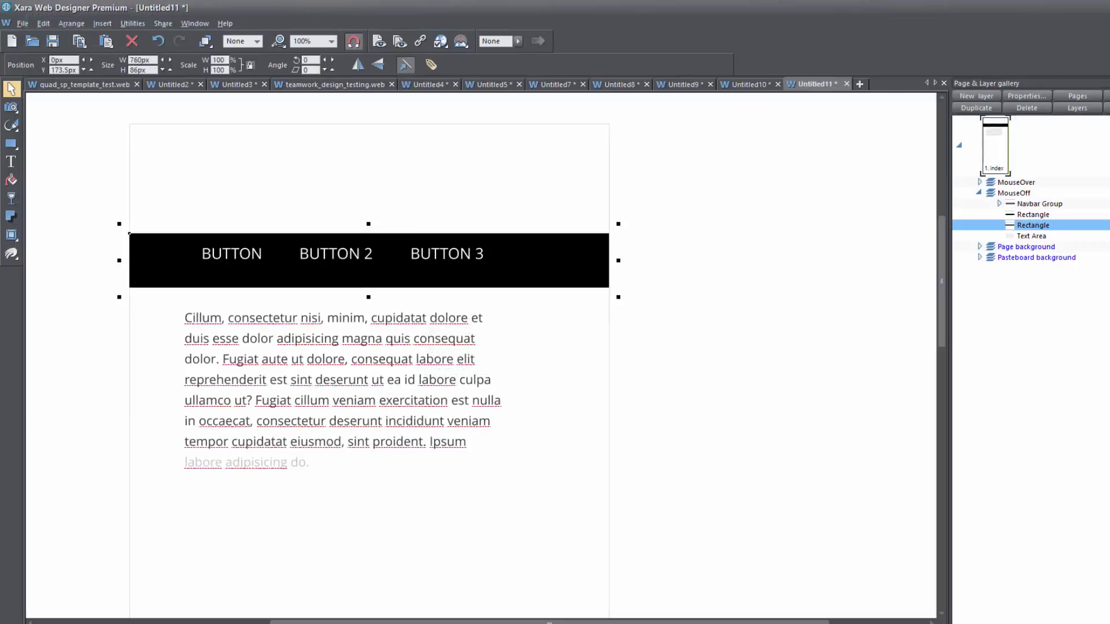
# Step: Make the body paragraph text dark red, then preview the page
pyautogui.click(424, 326)
pyautogui.hotkey('ctrl', 'e')
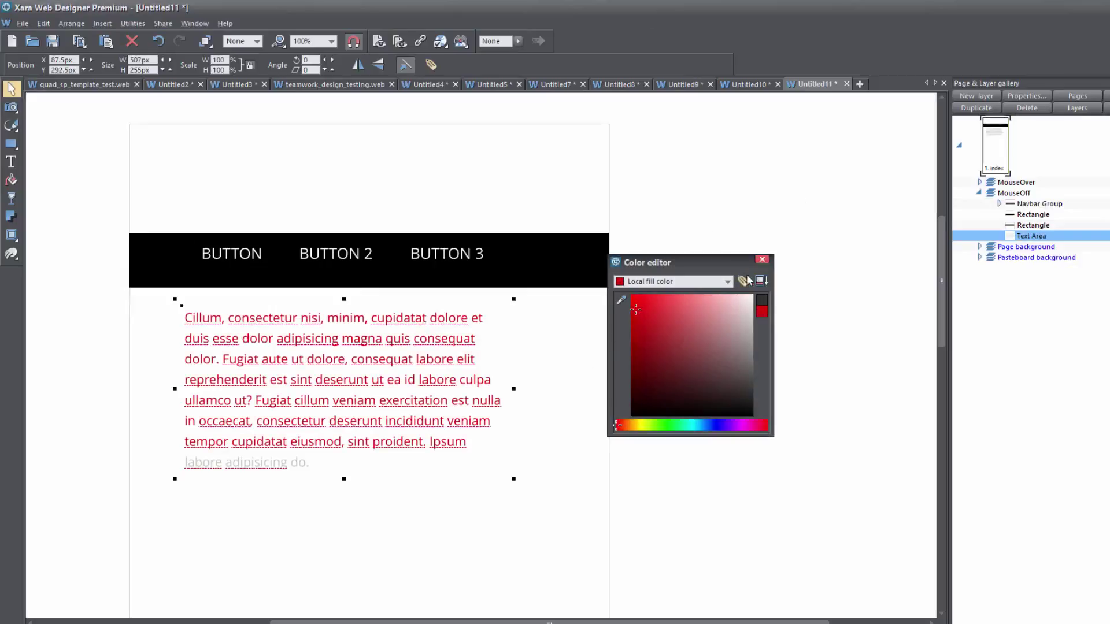
pyautogui.click(762, 259)
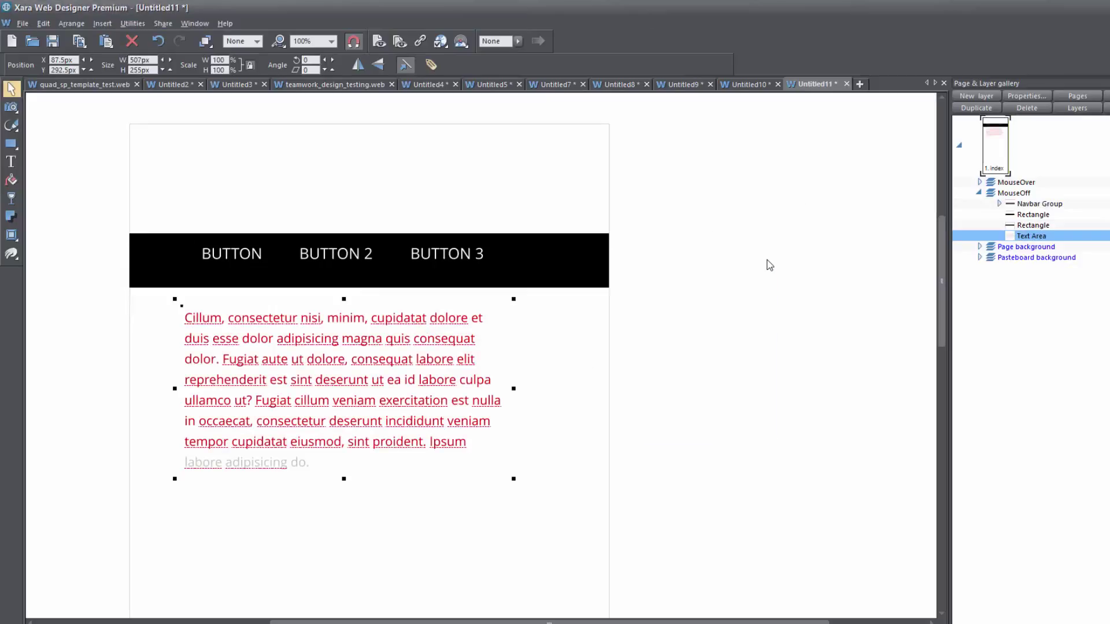
pyautogui.hotkey('ctrl', 'shift', 'p')
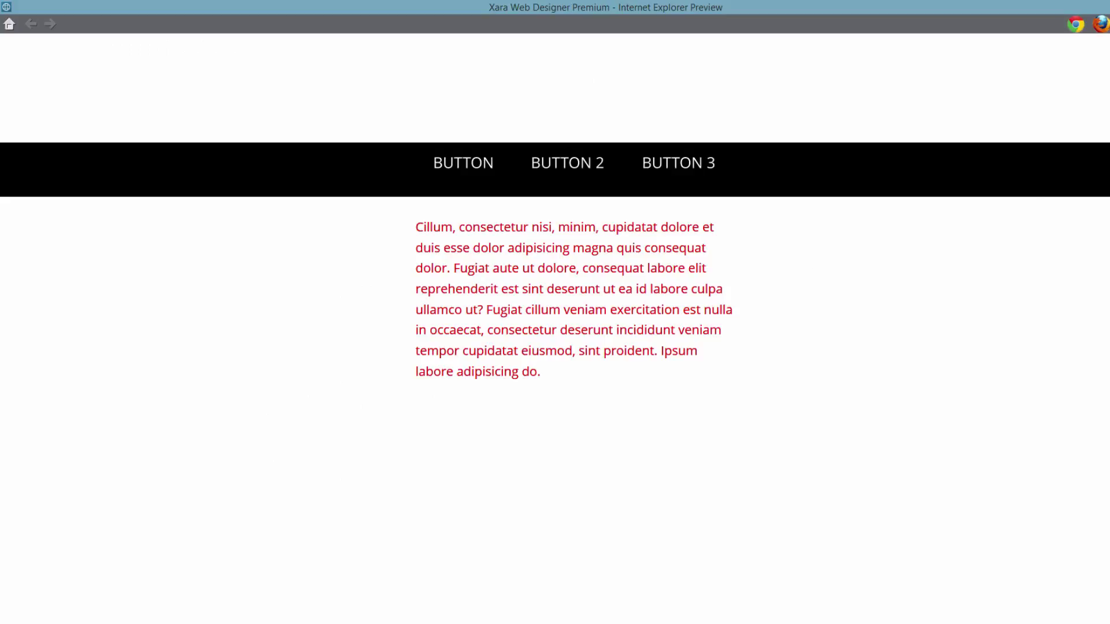
# Step: Scroll the preview repeatedly to confirm the red text slides under the pinned black bar, then close it
pyautogui.scroll(-3, 554, 312)
pyautogui.scroll(2, 555, 312)
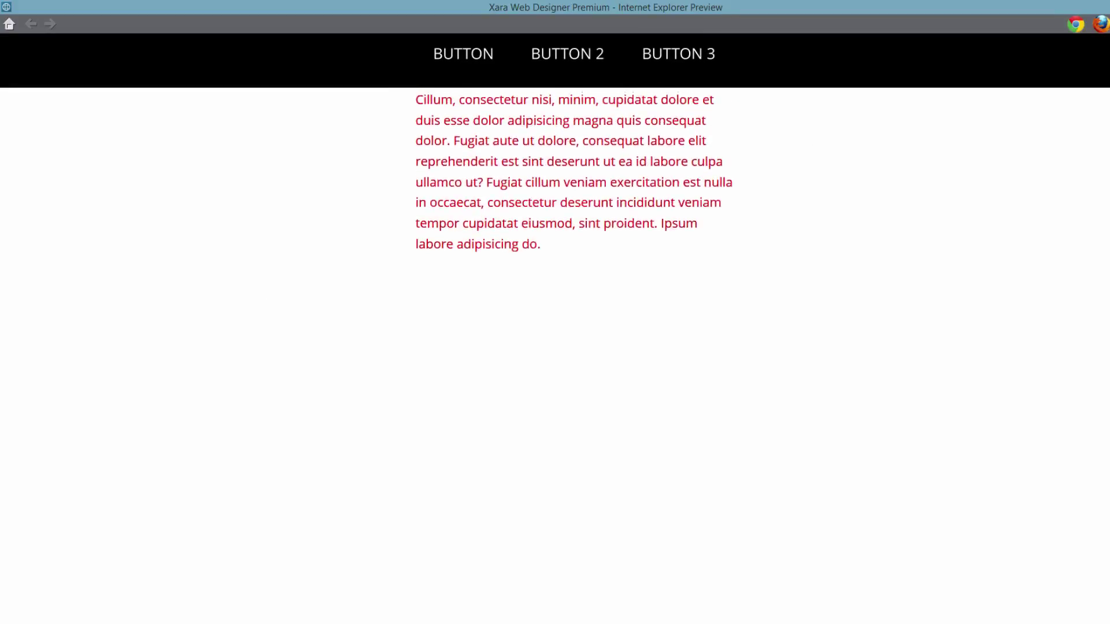
pyautogui.scroll(-1, 555, 312)
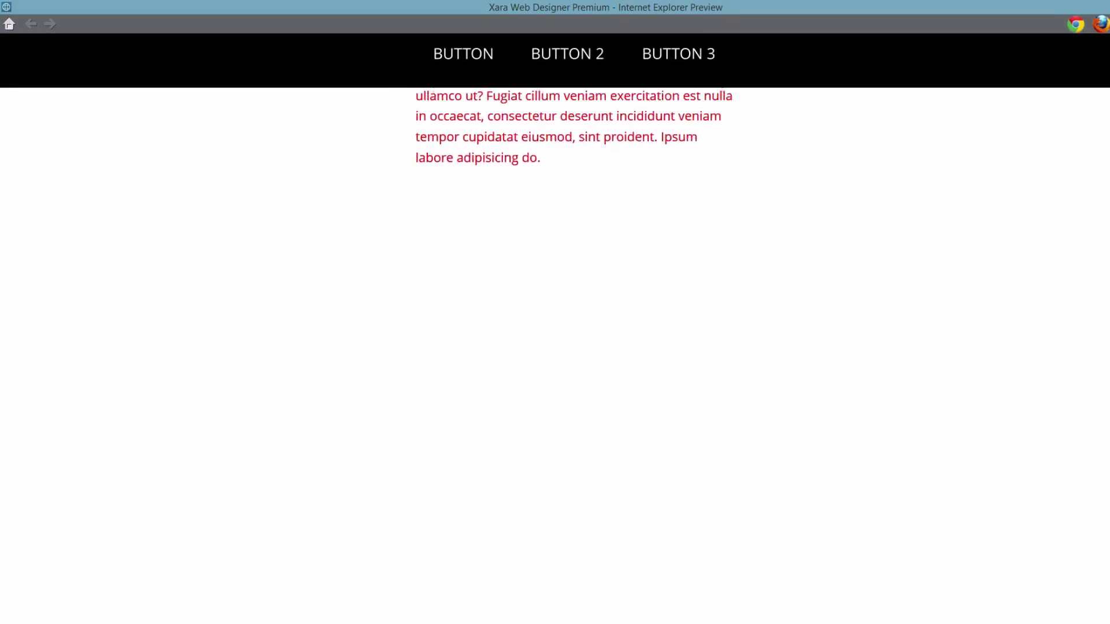
pyautogui.scroll(2, 554, 312)
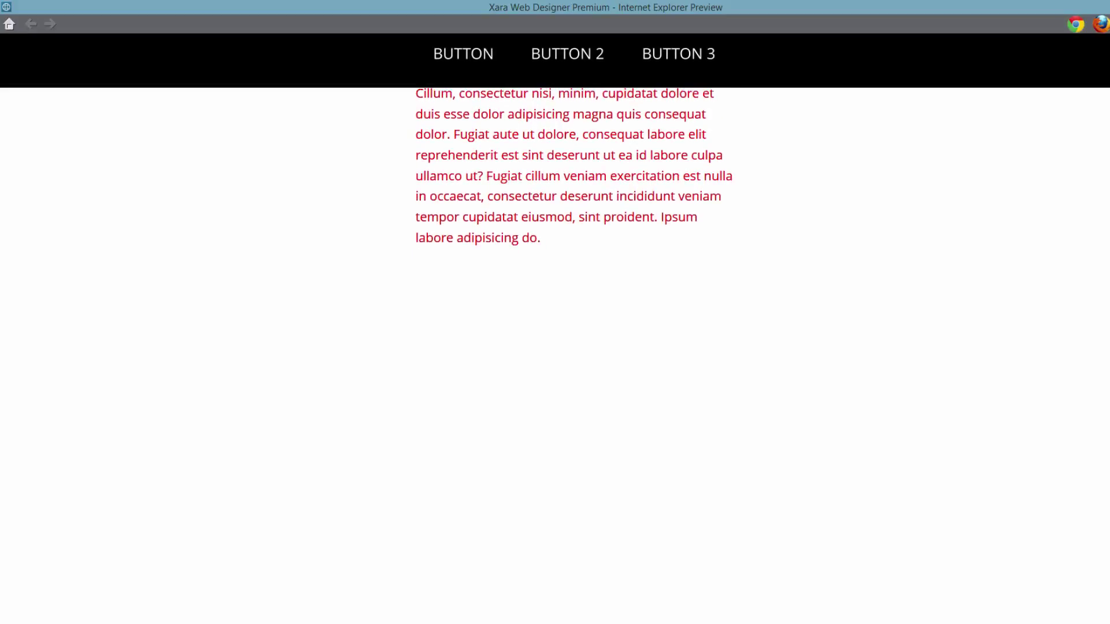
pyautogui.scroll(3, 555, 312)
pyautogui.scroll(-5, 555, 312)
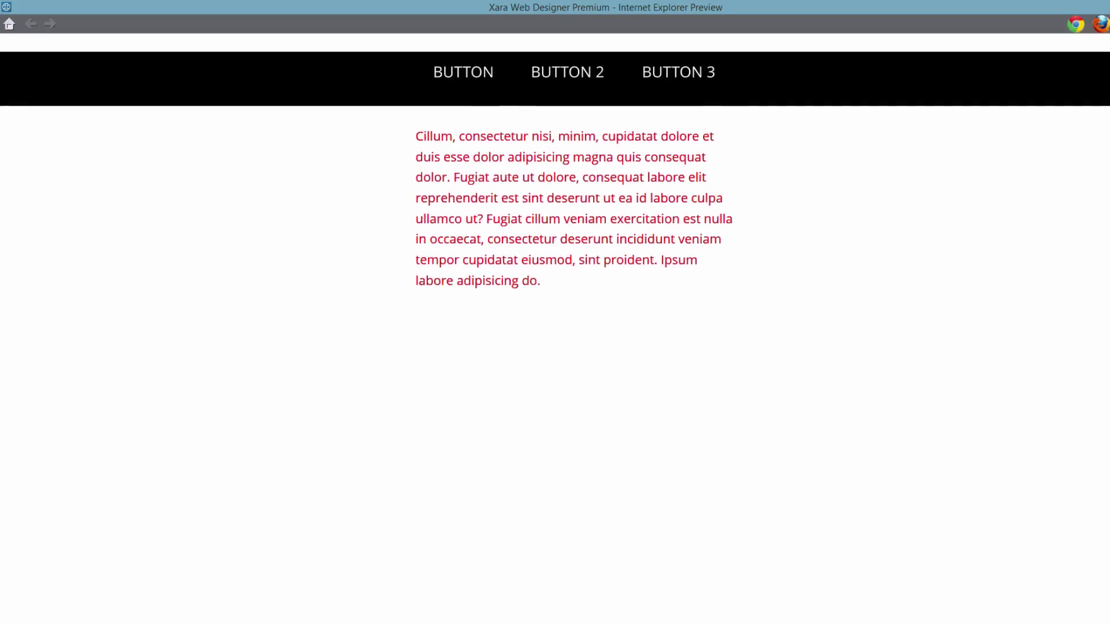
pyautogui.scroll(2, 555, 312)
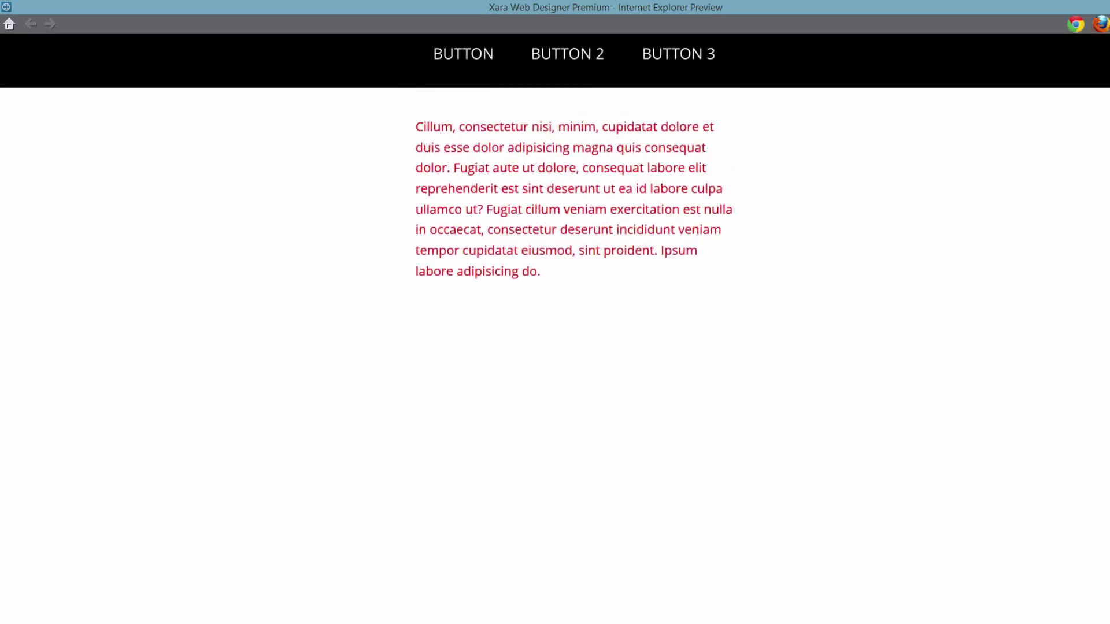
pyautogui.scroll(-1, 554, 312)
pyautogui.scroll(2, 555, 312)
pyautogui.scroll(-1, 555, 312)
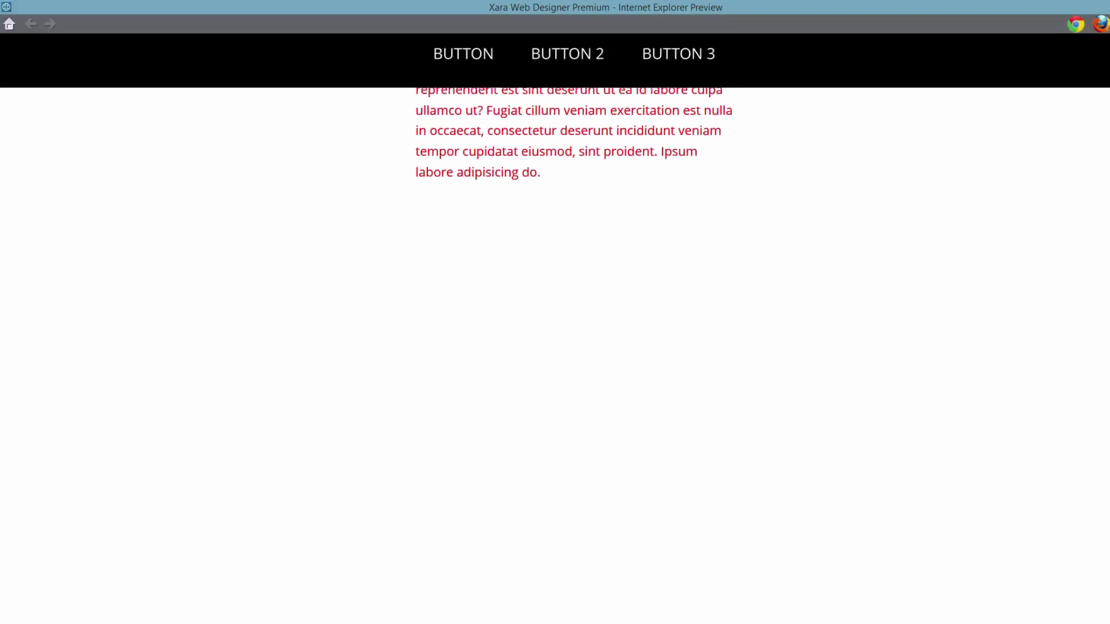
pyautogui.scroll(3, 554, 312)
pyautogui.scroll(-4, 555, 312)
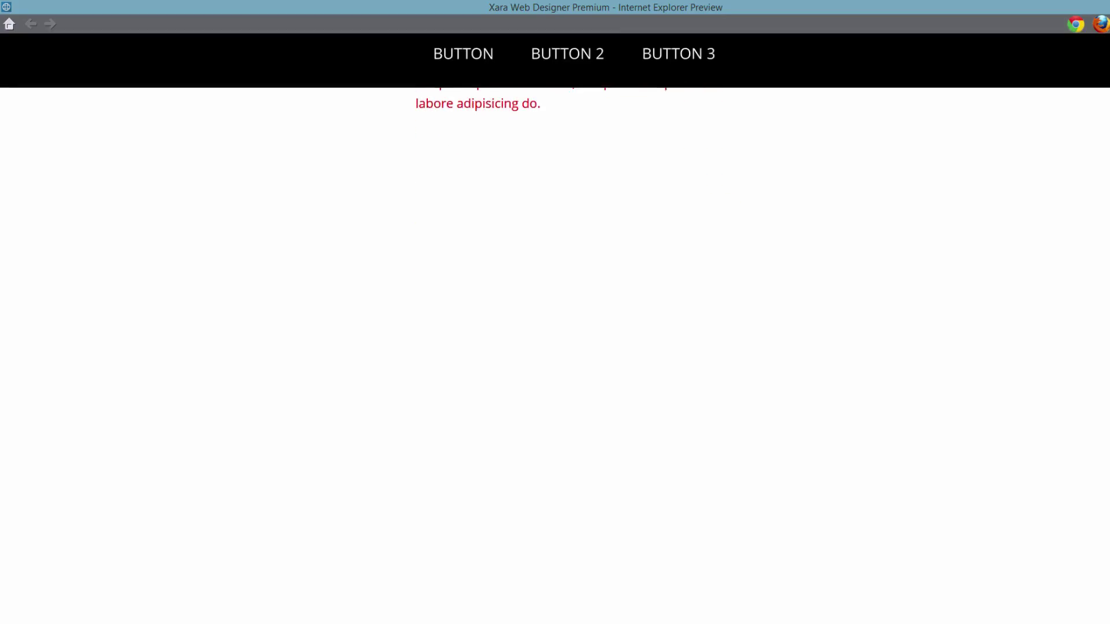
pyautogui.scroll(3, 555, 312)
pyautogui.scroll(-2, 555, 312)
pyautogui.scroll(4, 555, 312)
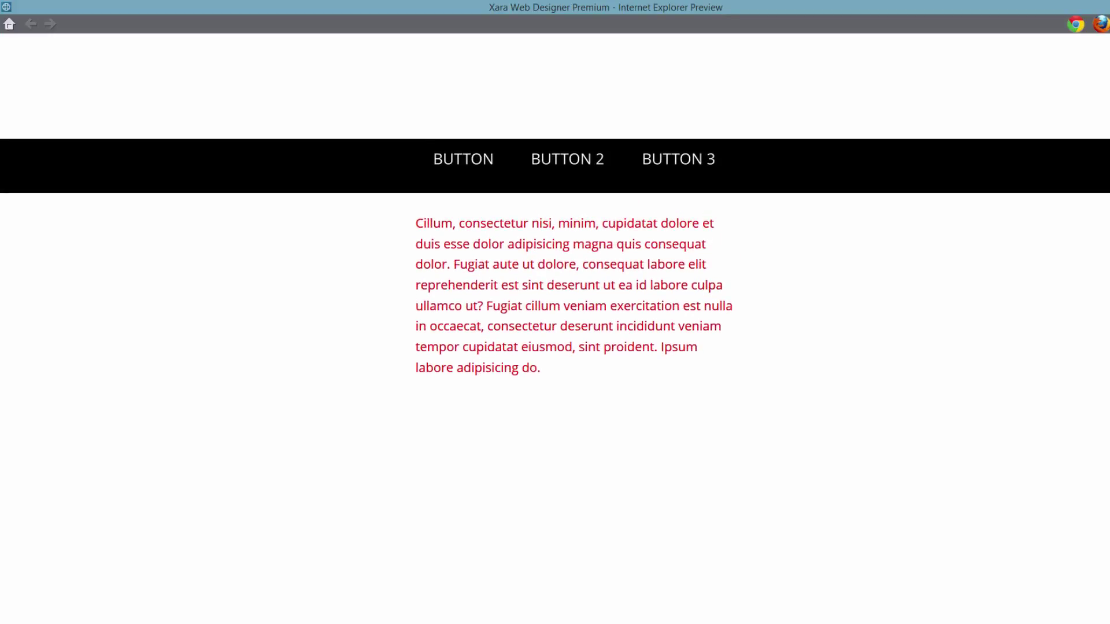
pyautogui.scroll(-1, 555, 312)
pyautogui.scroll(-2, 555, 312)
pyautogui.scroll(3, 555, 312)
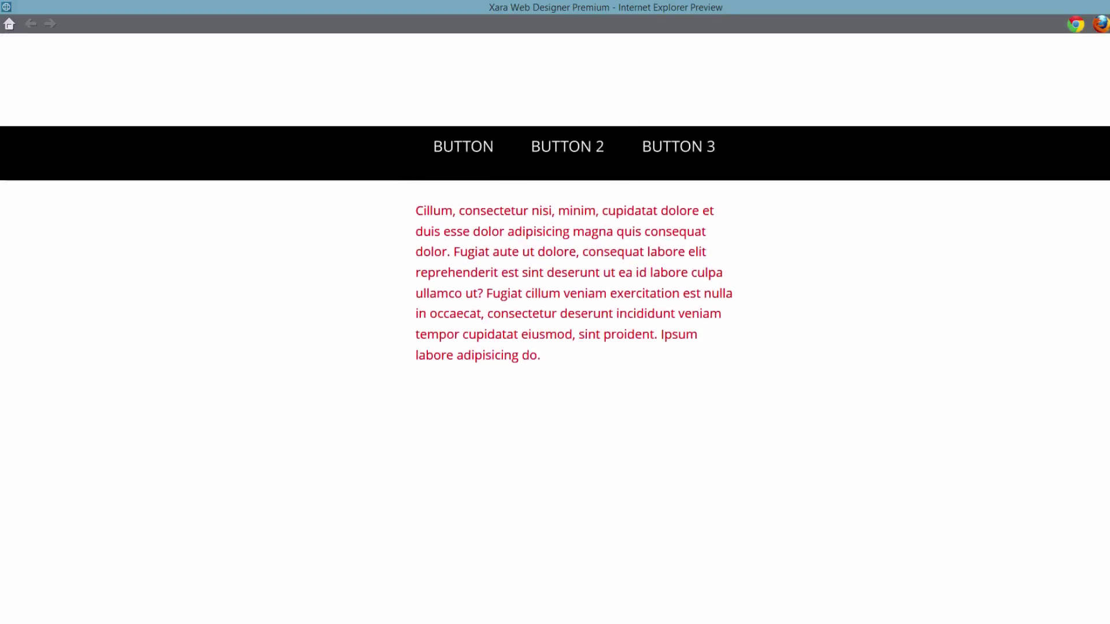
pyautogui.scroll(-3, 555, 312)
pyautogui.scroll(3, 555, 312)
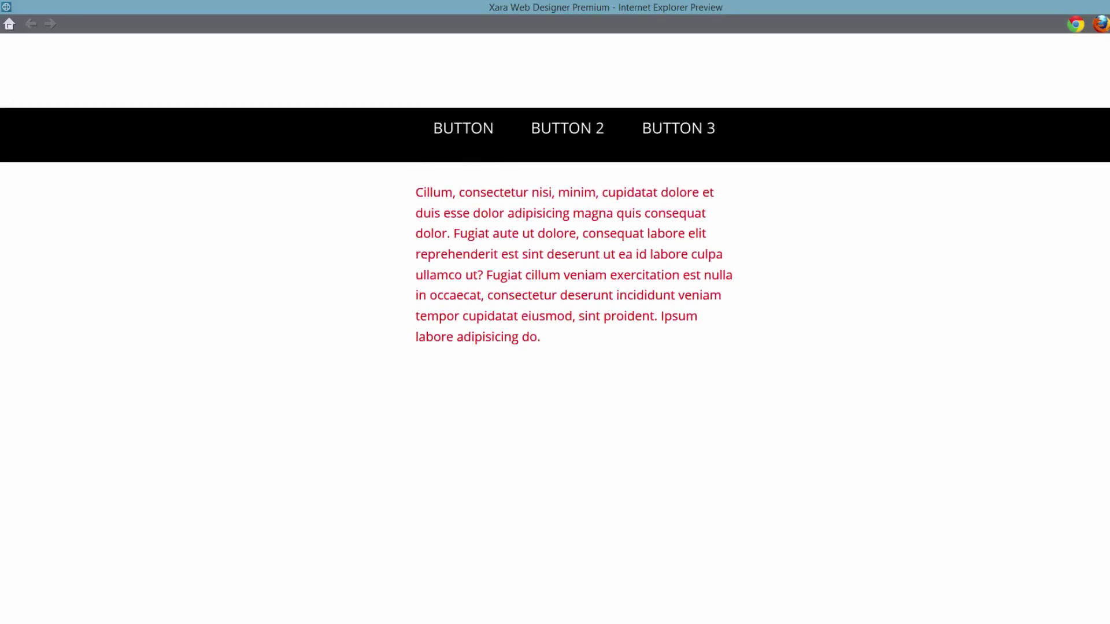
pyautogui.scroll(2, 555, 312)
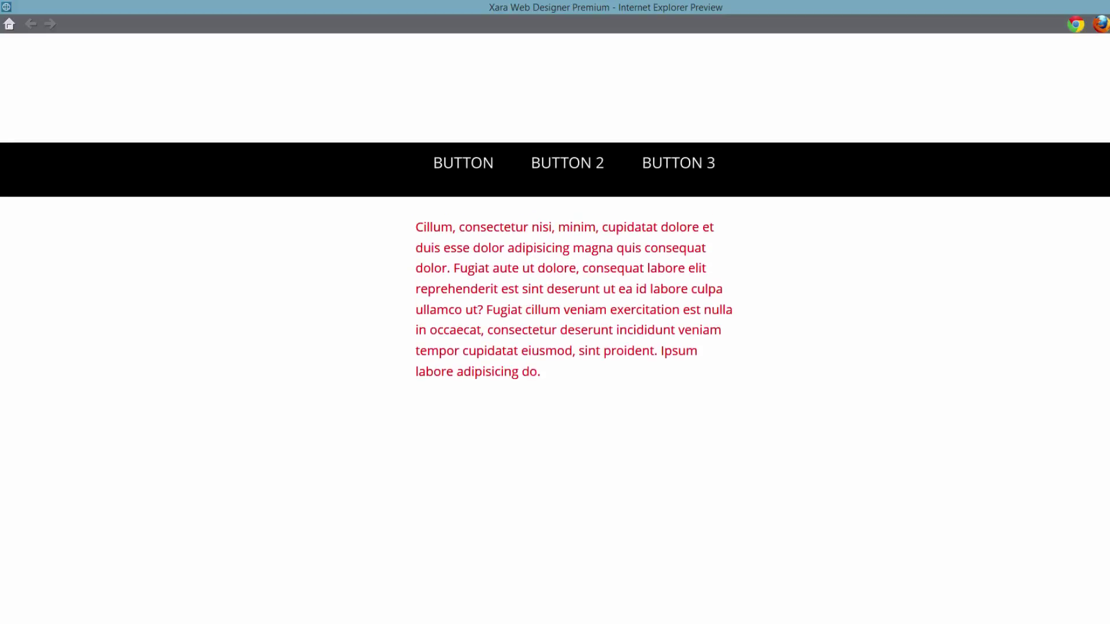
pyautogui.scroll(-2, 555, 312)
pyautogui.scroll(2, 554, 313)
pyautogui.scroll(-3, 555, 313)
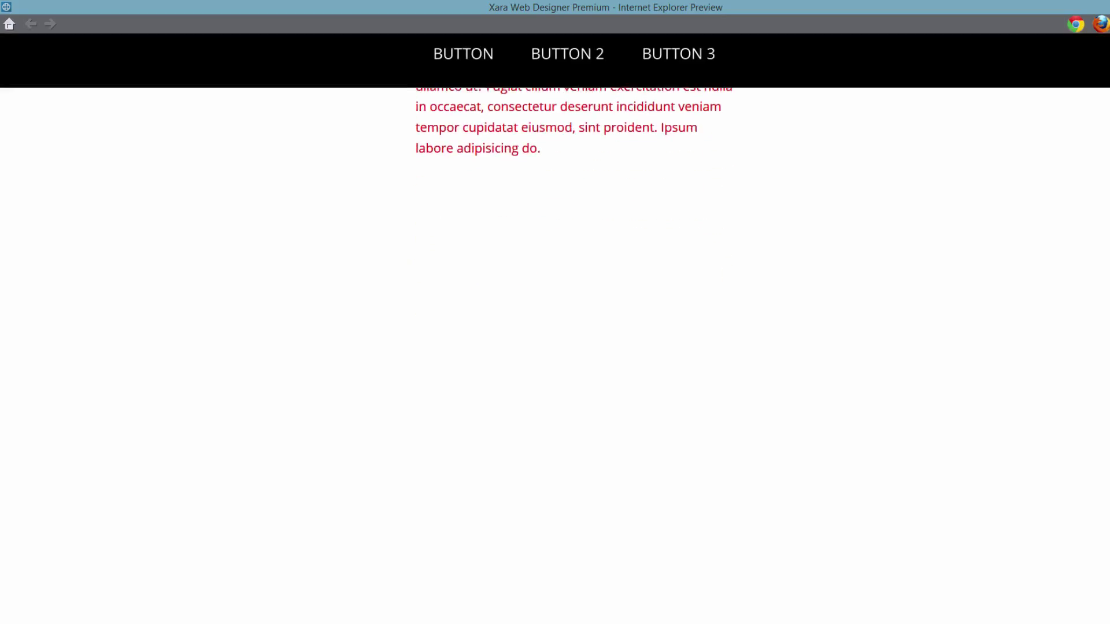
pyautogui.scroll(3, 555, 312)
pyautogui.scroll(-2, 555, 312)
pyautogui.scroll(-2, 555, 312)
pyautogui.scroll(4, 555, 312)
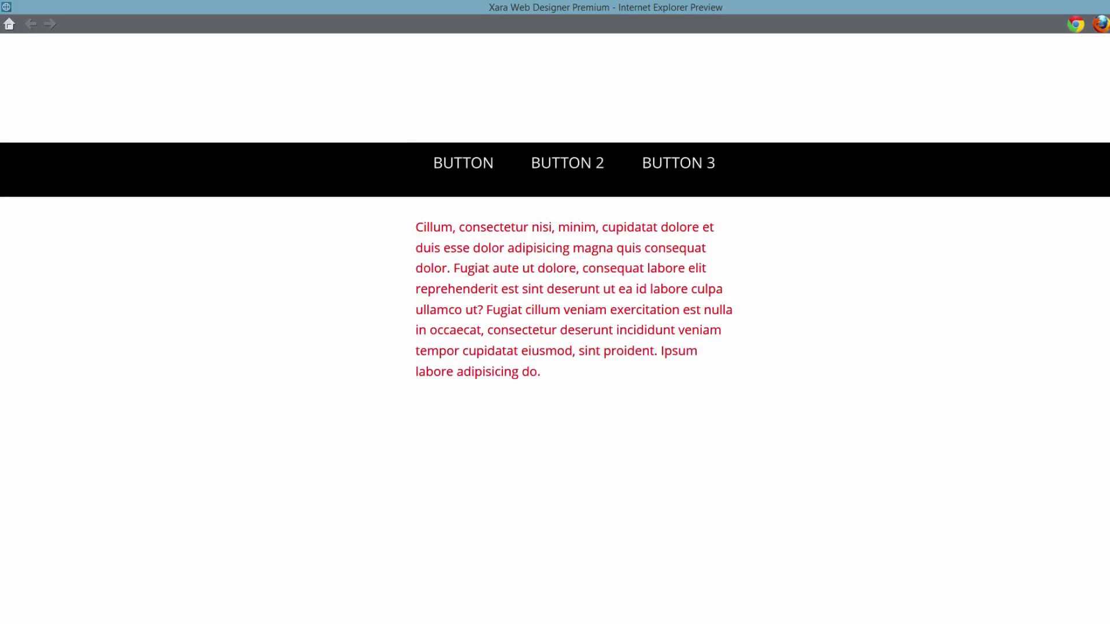
pyautogui.hotkey('alt', 'F4')
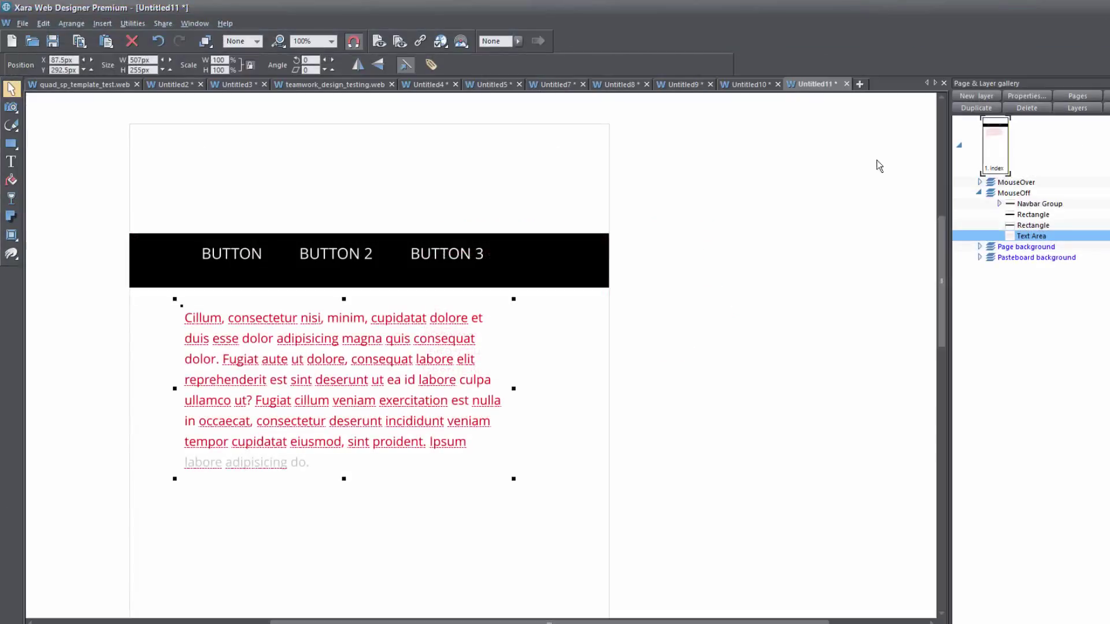
# Step: Temporarily colour the full-width navbar rectangle red and the inner rectangle pale pink
pyautogui.click(576, 270)
pyautogui.hotkey('ctrl', 'e')
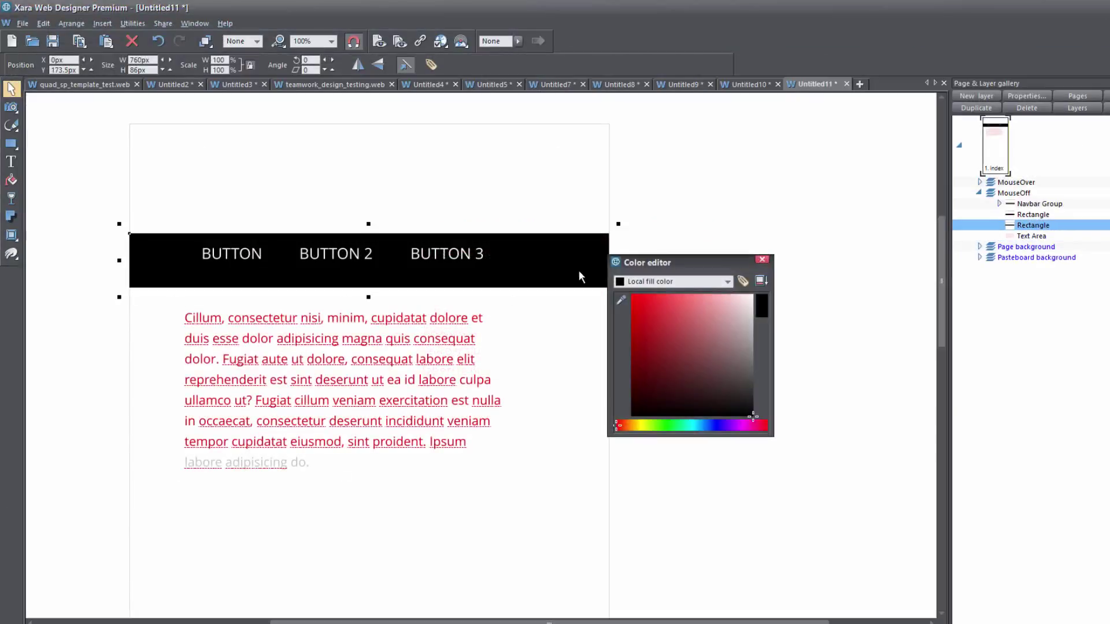
pyautogui.moveTo(653, 309); pyautogui.dragTo(569, 283)
pyautogui.click(505, 273)
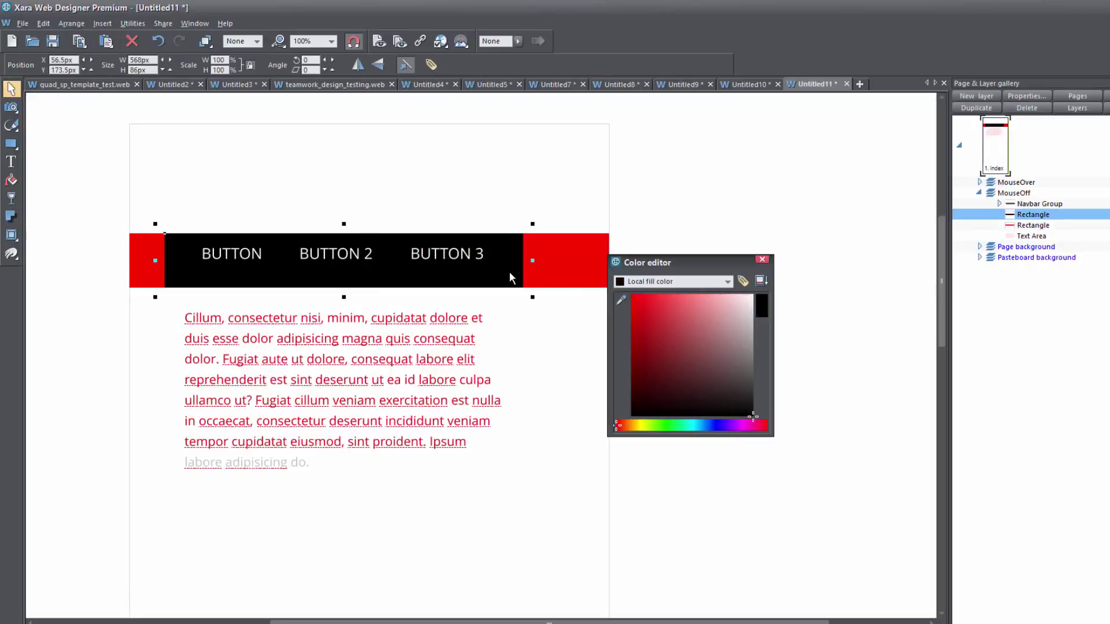
pyautogui.click(636, 306)
pyautogui.moveTo(636, 306); pyautogui.dragTo(723, 311)
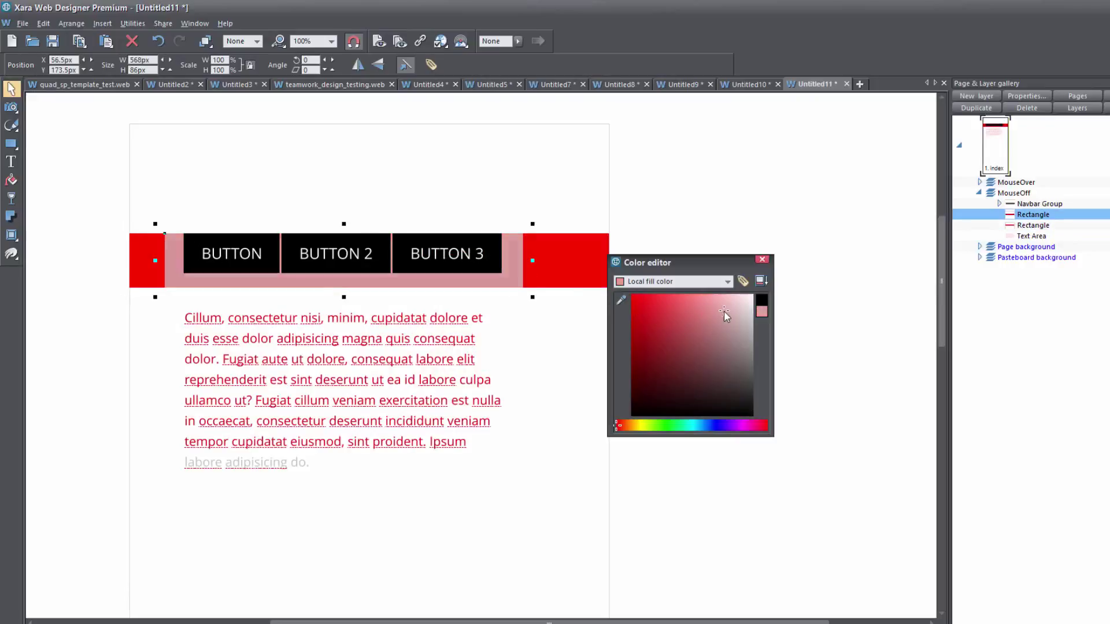
pyautogui.click(762, 259)
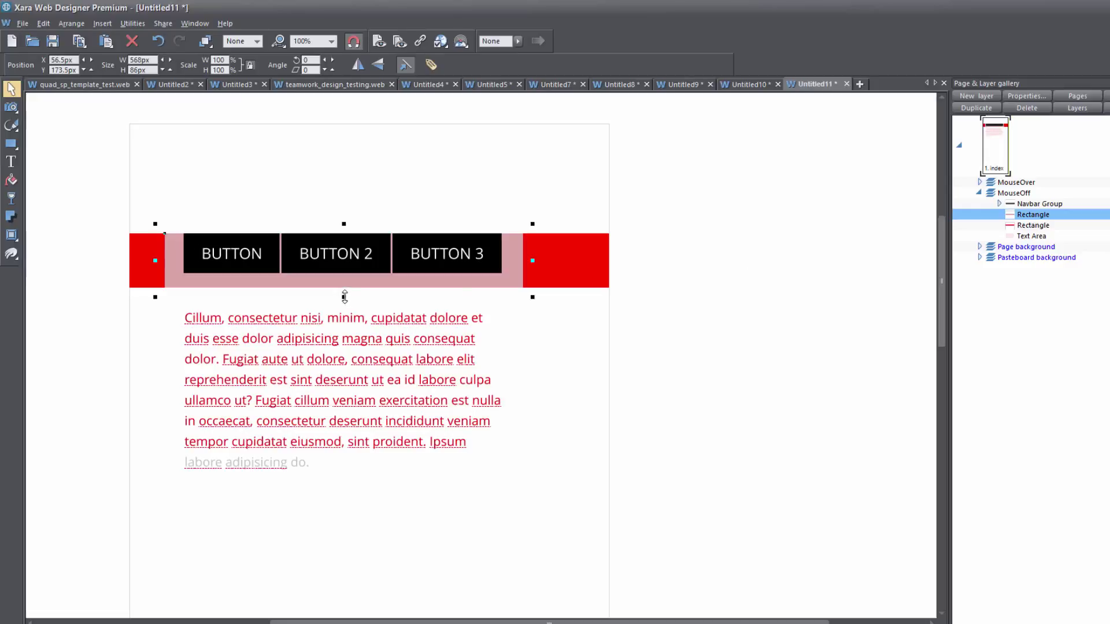
# Step: Shrink the inner and full-width navbar rectangles to 63px tall
pyautogui.moveTo(343, 297); pyautogui.dragTo(342, 282)
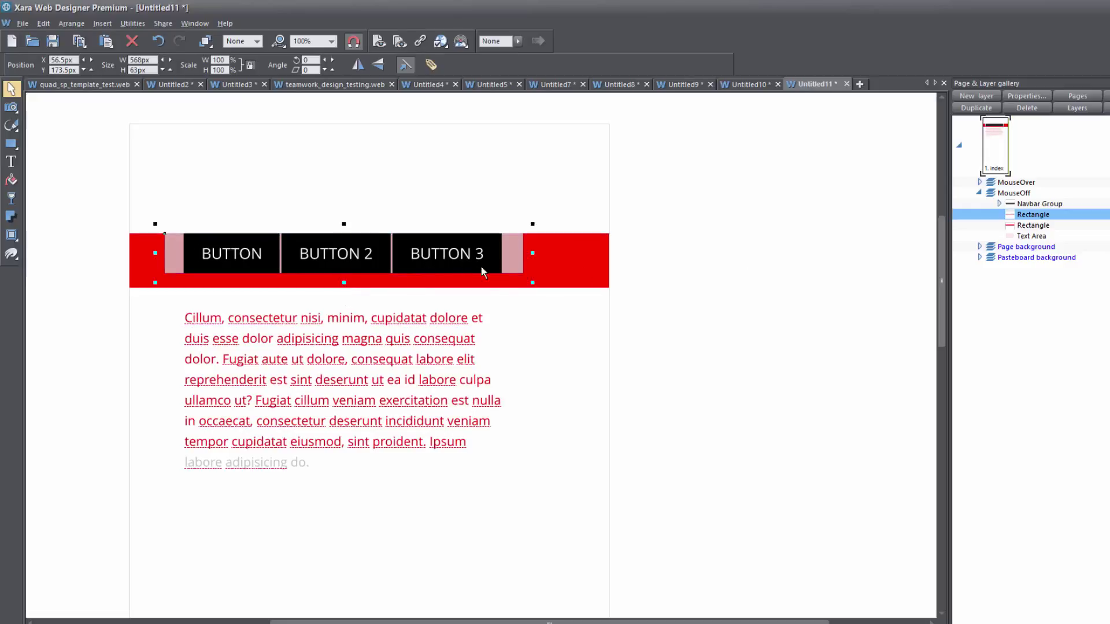
pyautogui.click(567, 282)
pyautogui.moveTo(369, 289); pyautogui.dragTo(366, 285)
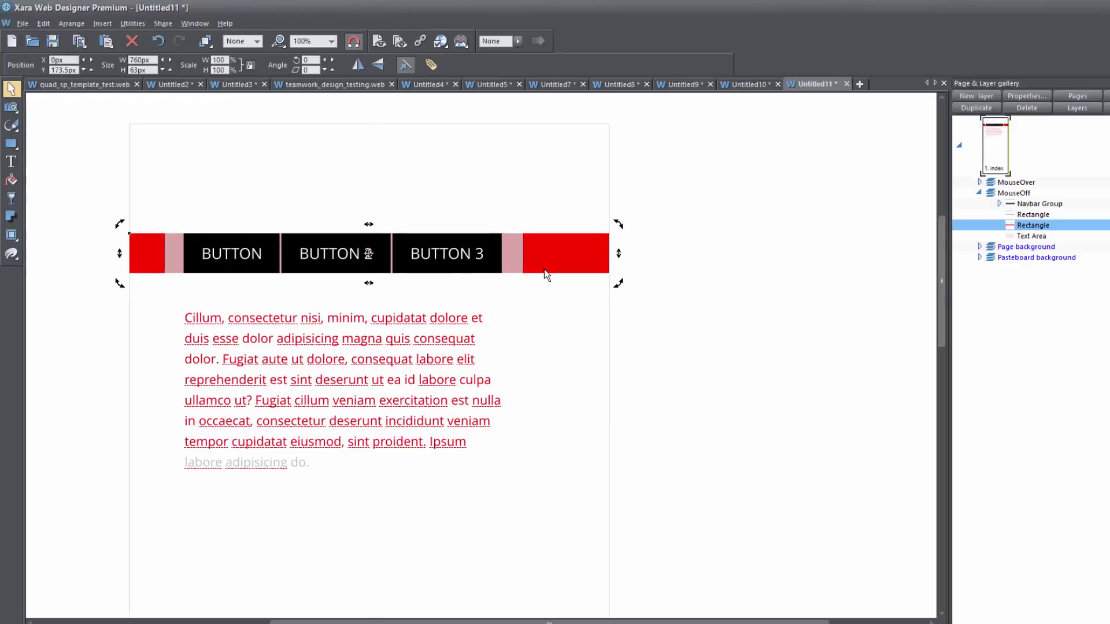
# Step: Restore black on both navbar rectangles with the colour picker, then preview the page
pyautogui.hotkey('ctrl', 'e')
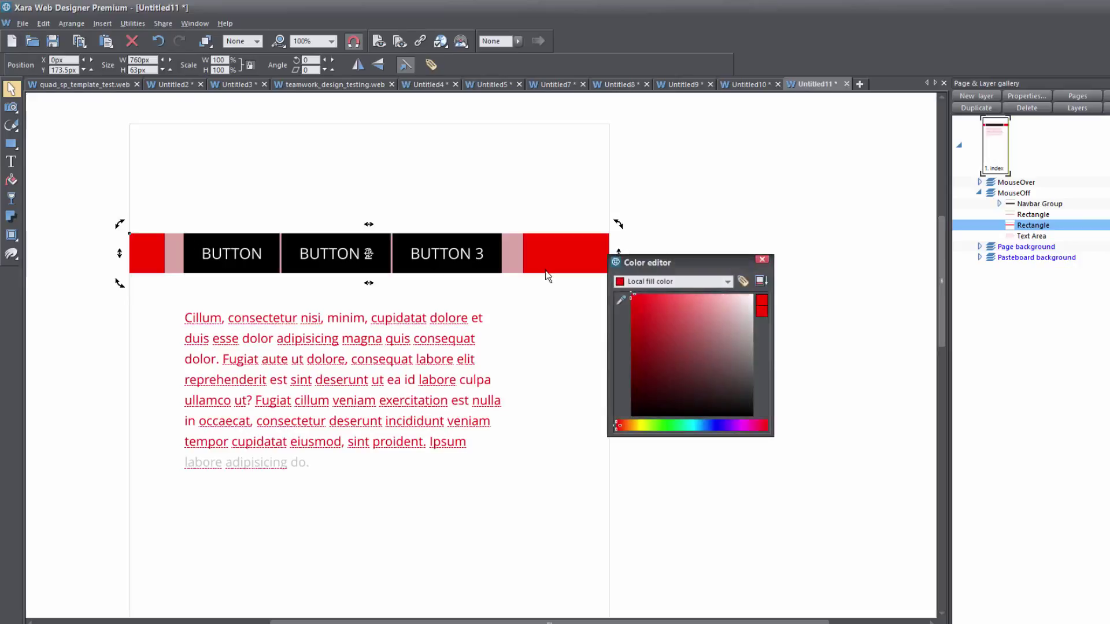
pyautogui.moveTo(620, 300); pyautogui.dragTo(498, 254)
pyautogui.click(512, 255)
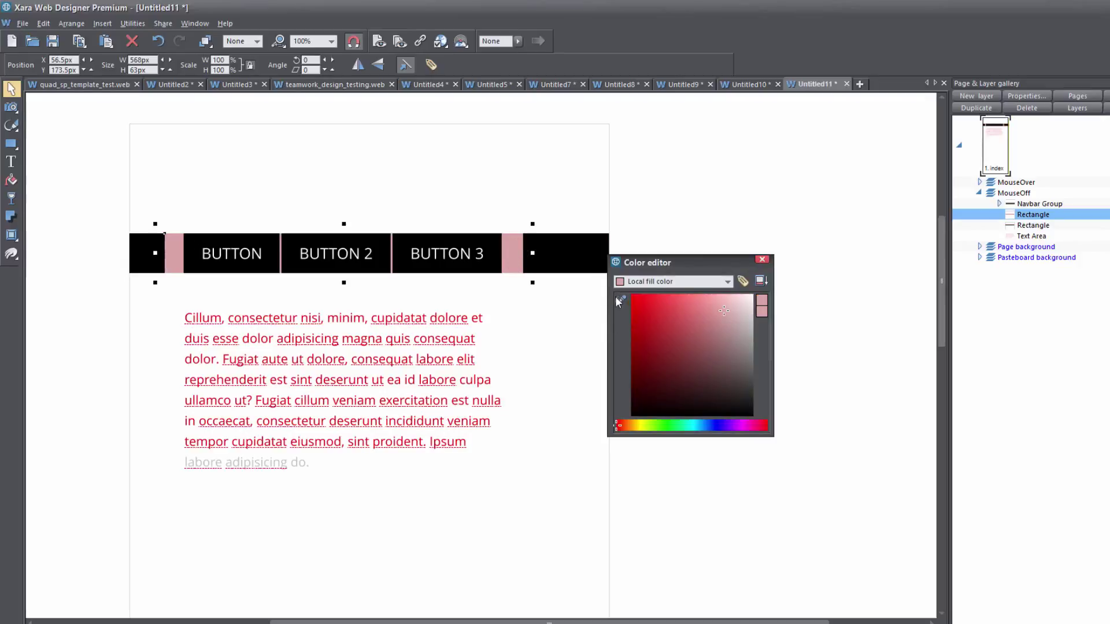
pyautogui.moveTo(621, 299); pyautogui.dragTo(495, 241)
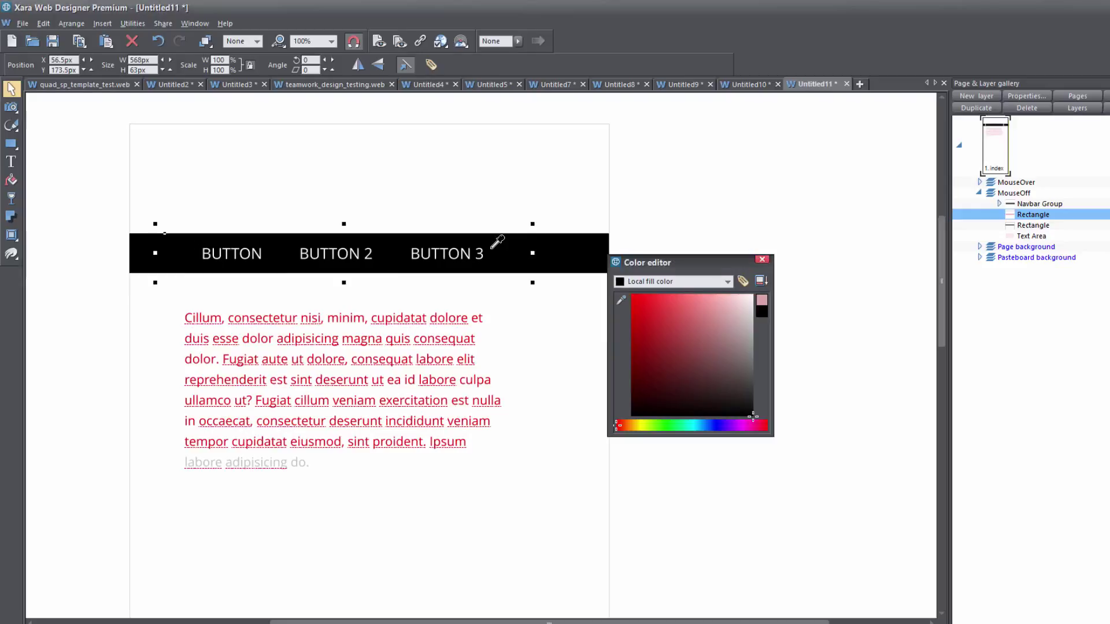
pyautogui.click(762, 259)
pyautogui.press('F5')
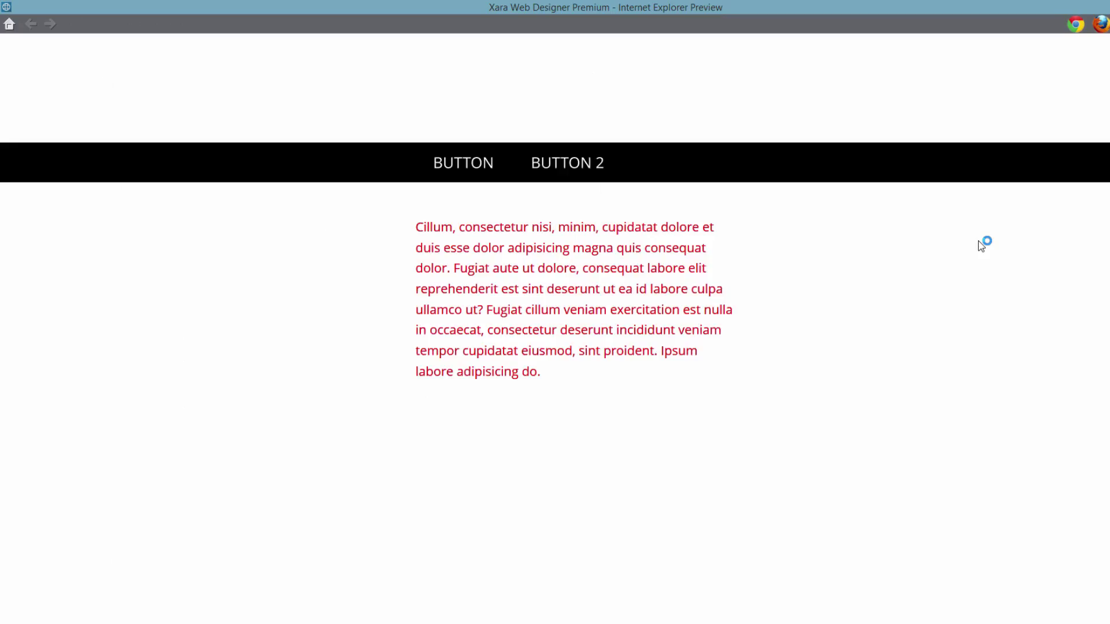
pyautogui.scroll(-5, 554, 312)
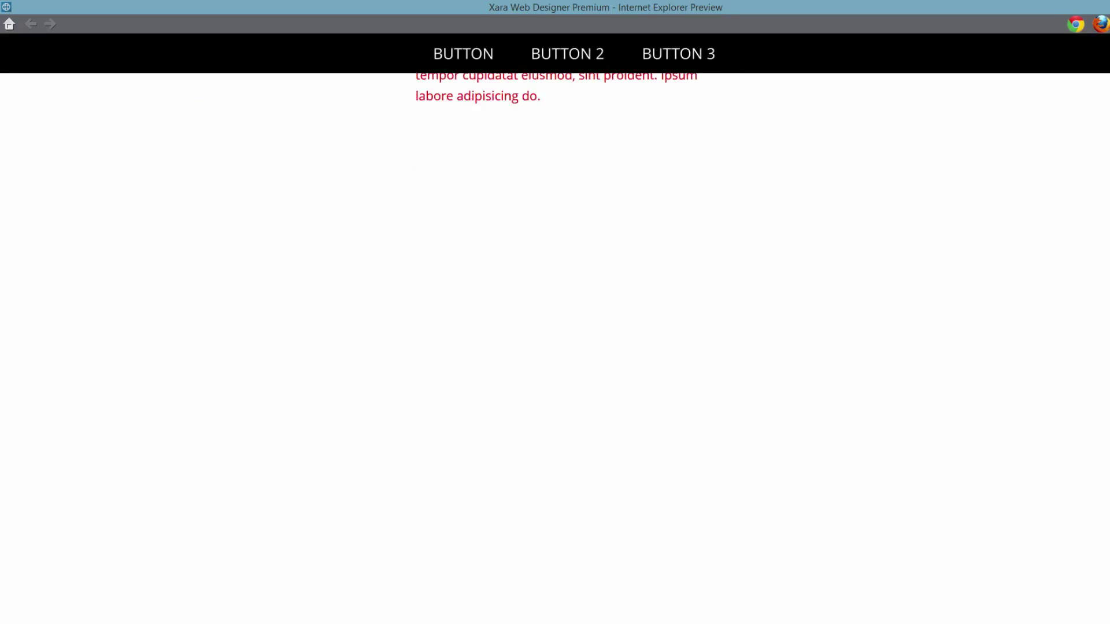
pyautogui.scroll(4, 555, 312)
pyautogui.scroll(-3, 555, 312)
pyautogui.scroll(4, 555, 312)
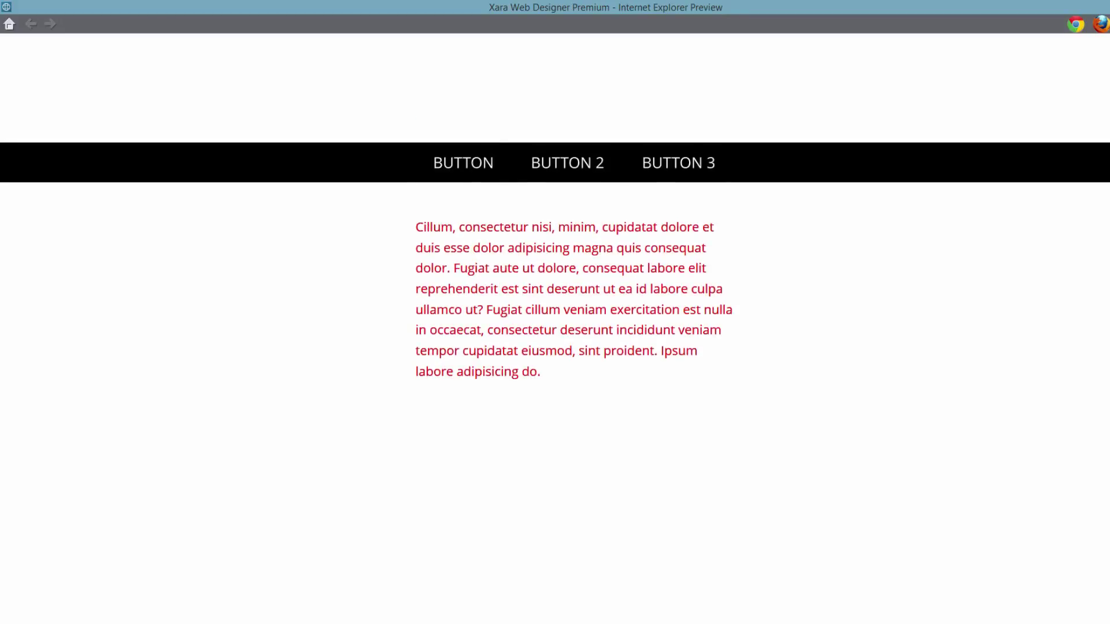
pyautogui.scroll(-4, 554, 312)
pyautogui.scroll(3, 555, 312)
pyautogui.scroll(-5, 555, 312)
pyautogui.scroll(3, 555, 312)
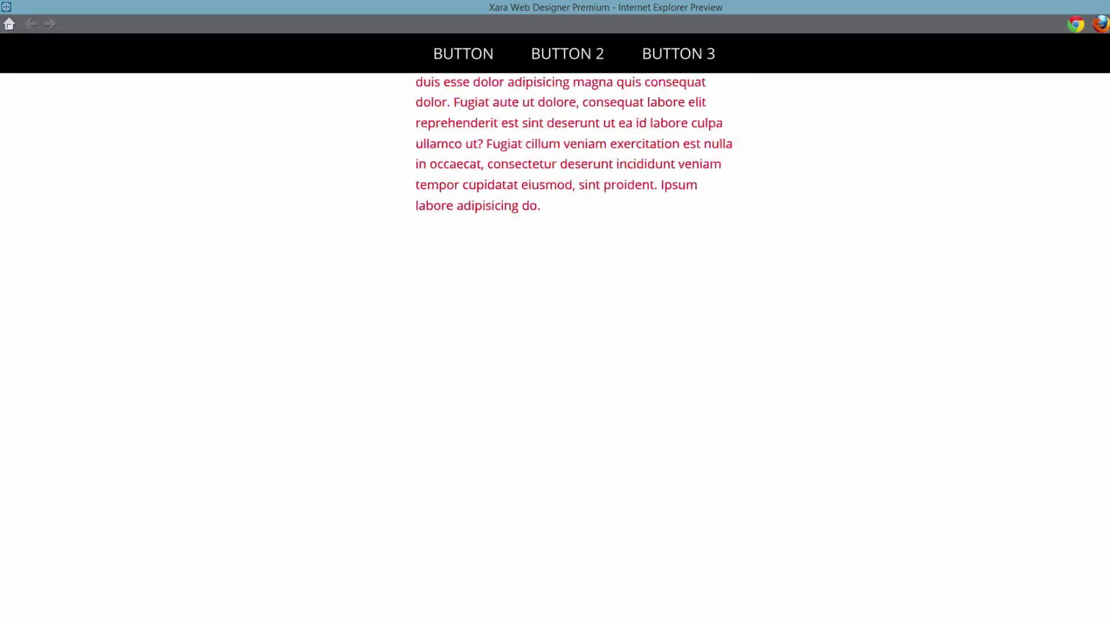
pyautogui.scroll(-2, 555, 312)
pyautogui.scroll(3, 555, 312)
pyautogui.scroll(-2, 555, 312)
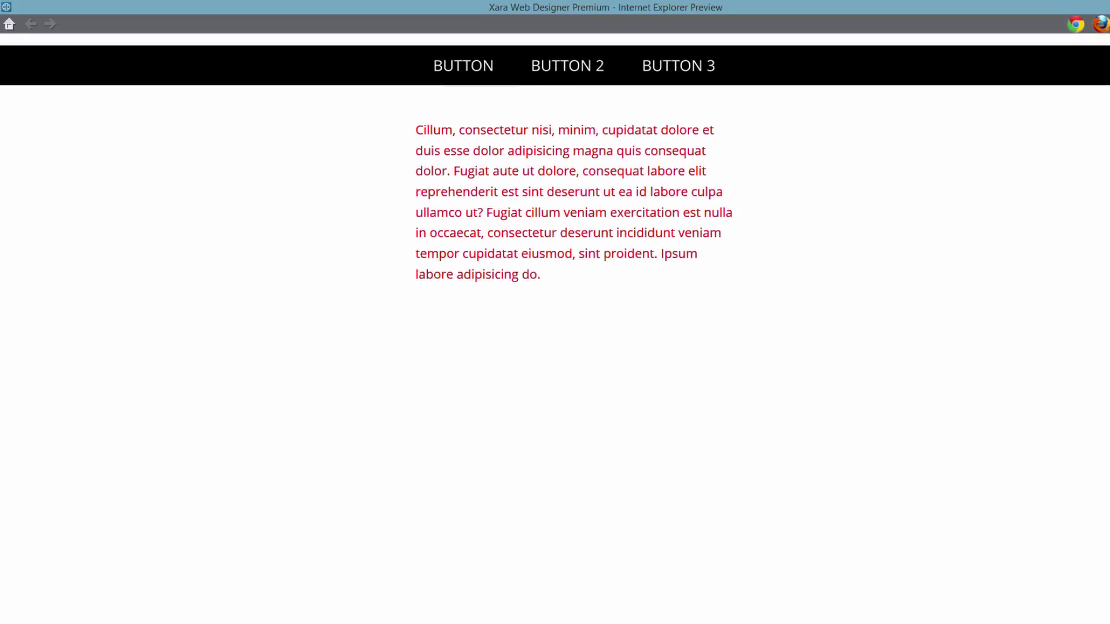
pyautogui.scroll(3, 555, 313)
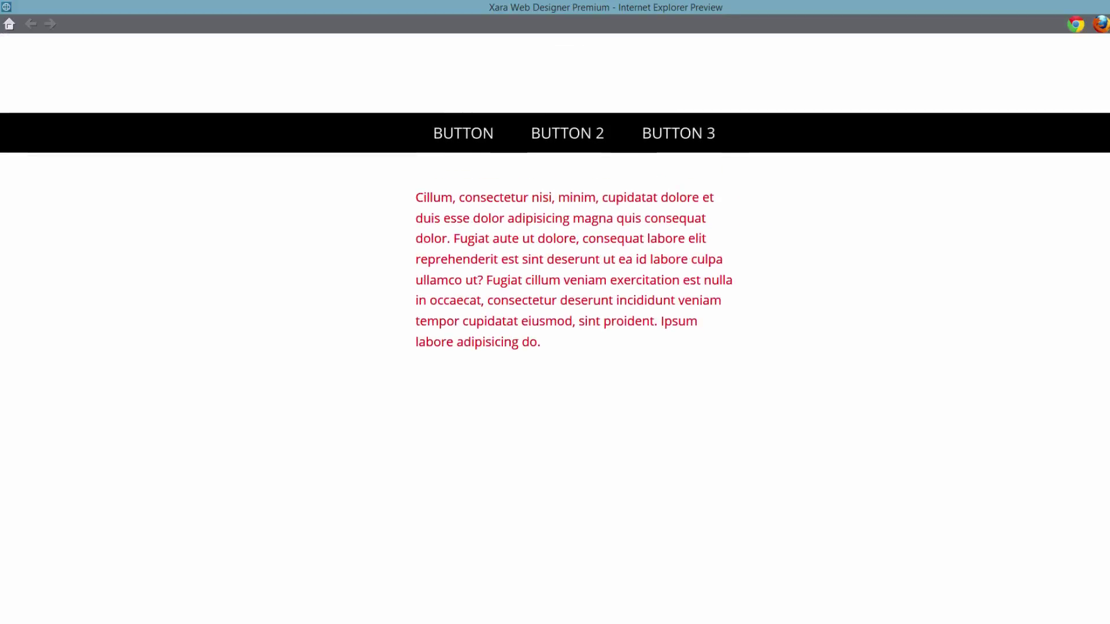
pyautogui.scroll(-3, 554, 312)
pyautogui.scroll(2, 554, 312)
pyautogui.scroll(1, 555, 312)
pyautogui.scroll(-2, 554, 312)
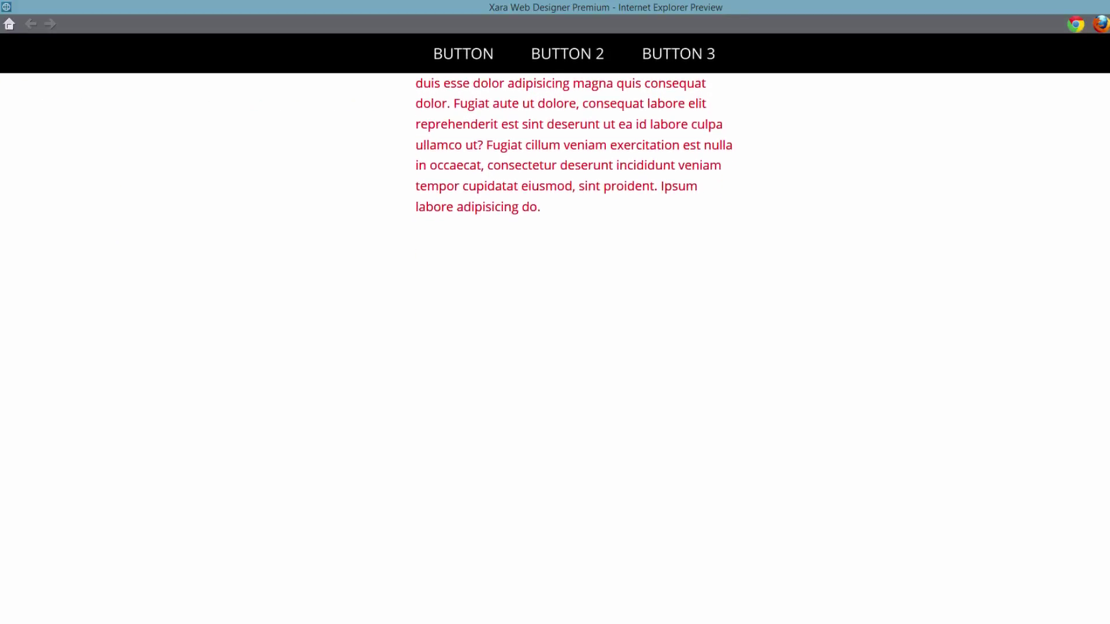
pyautogui.scroll(3, 555, 312)
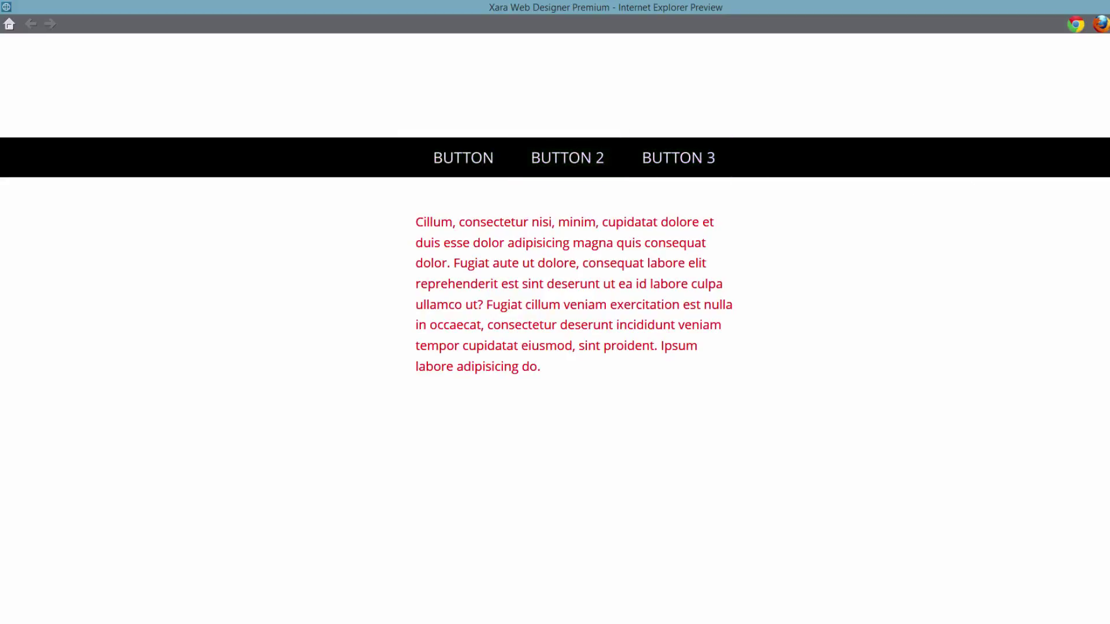
pyautogui.scroll(-5, 555, 312)
pyautogui.scroll(3, 555, 312)
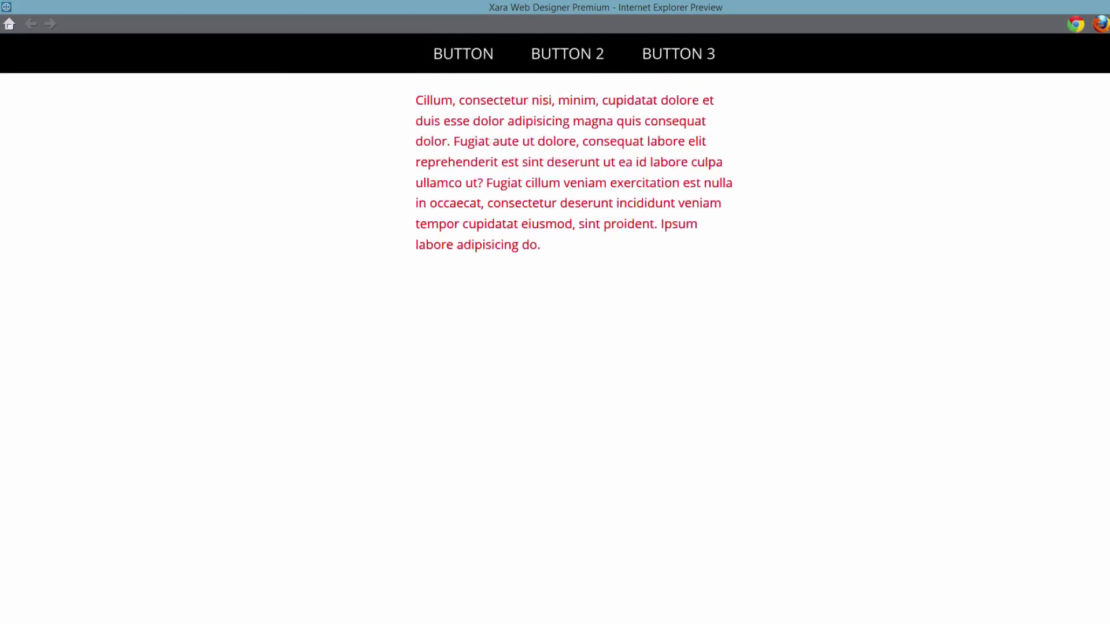
pyautogui.scroll(-4, 555, 312)
pyautogui.scroll(3, 555, 312)
pyautogui.scroll(-3, 554, 313)
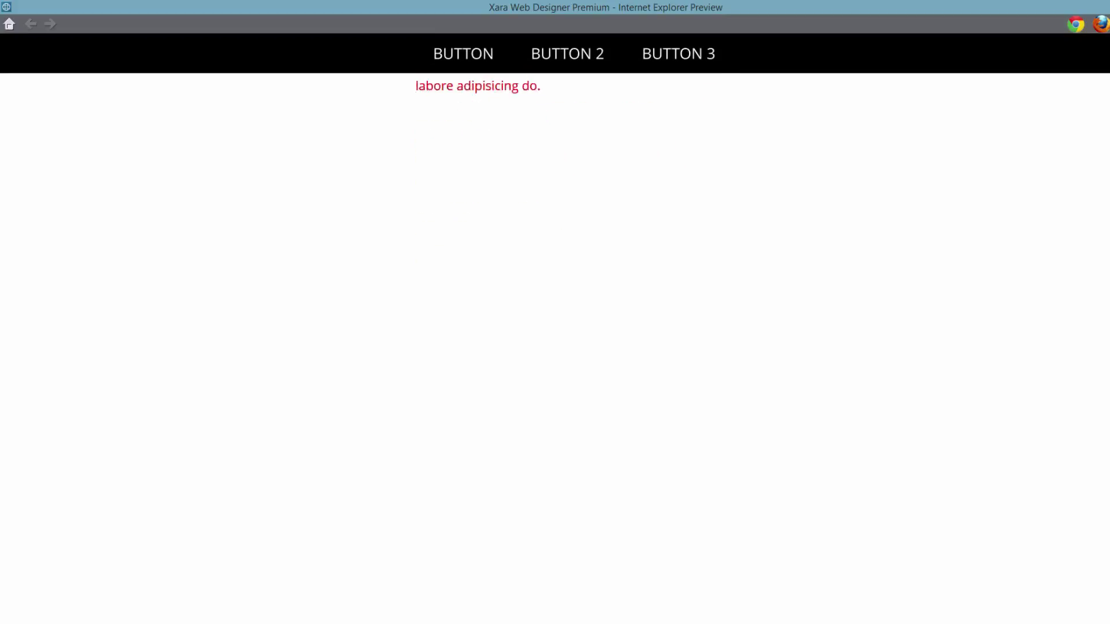
pyautogui.scroll(3, 554, 312)
pyautogui.scroll(3, 555, 312)
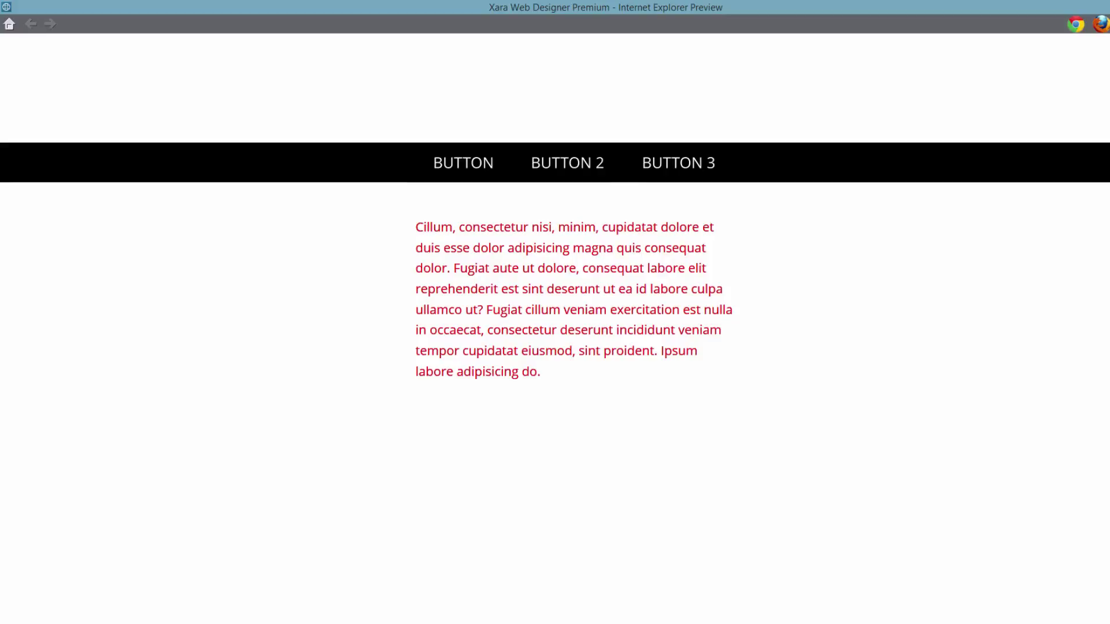
pyautogui.scroll(-4, 555, 312)
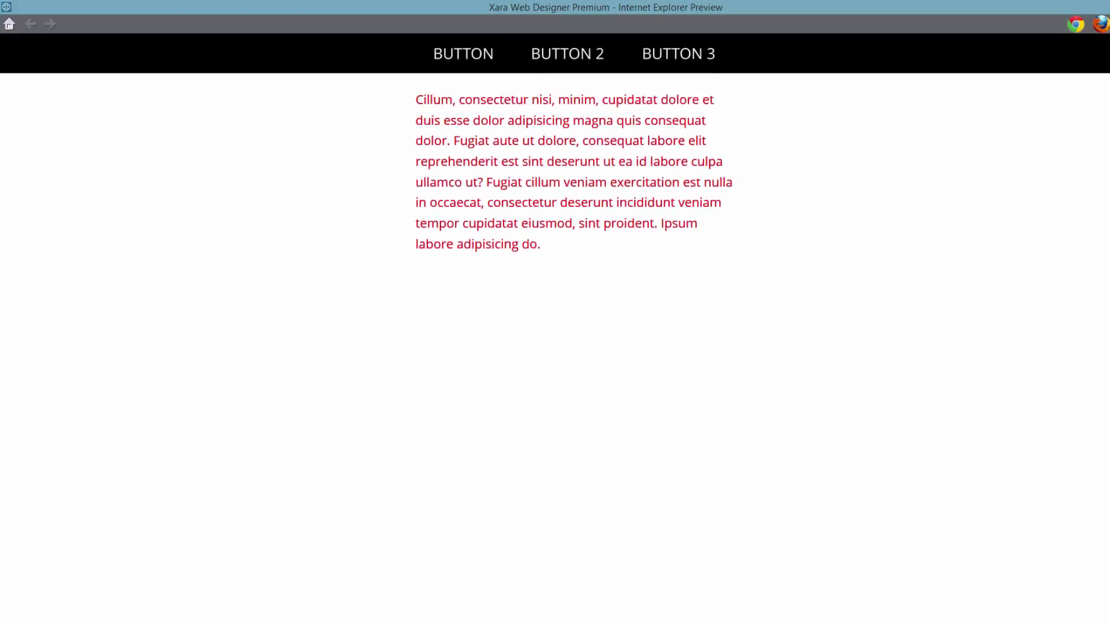
pyautogui.scroll(3, 555, 313)
pyautogui.scroll(-3, 555, 312)
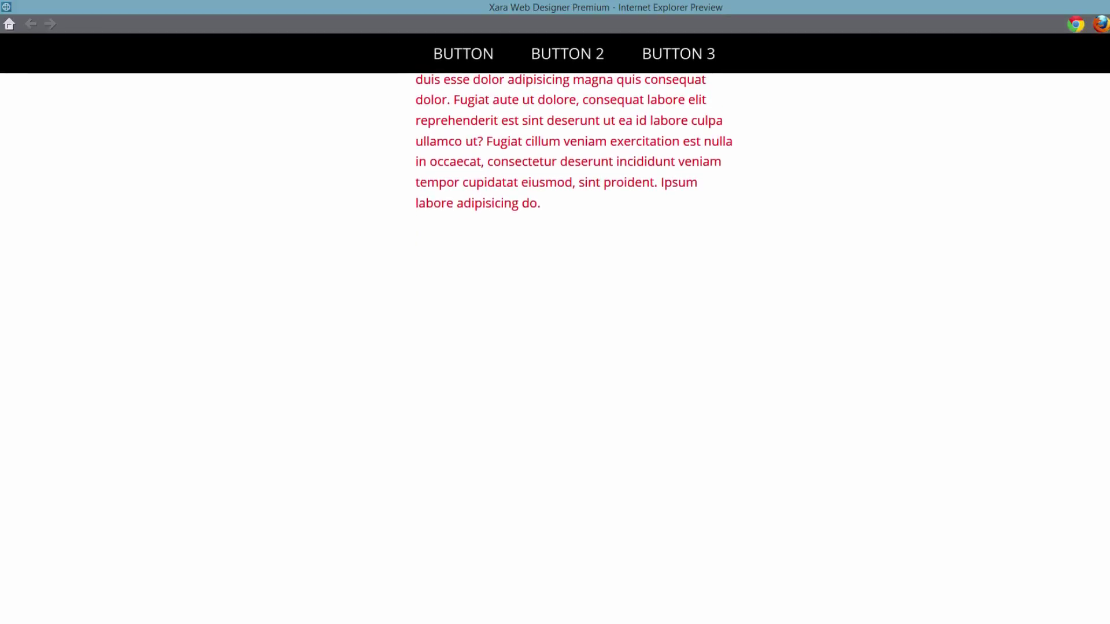
pyautogui.scroll(4, 554, 312)
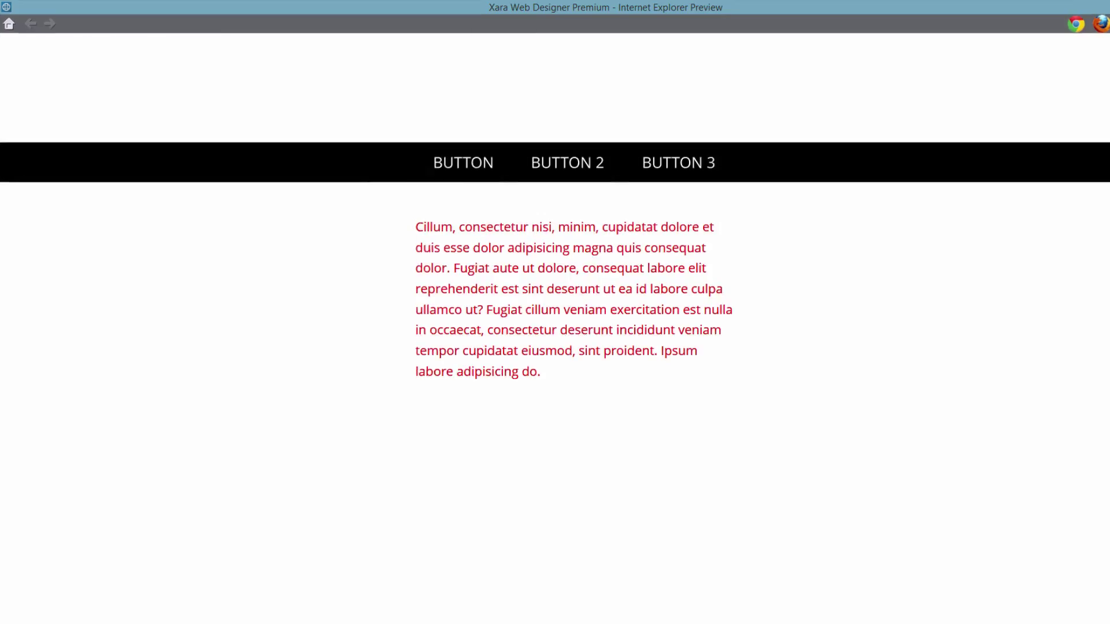
# Step: Close the browser preview to return to the Untitled11 document
pyautogui.hotkey('alt', 'F4')
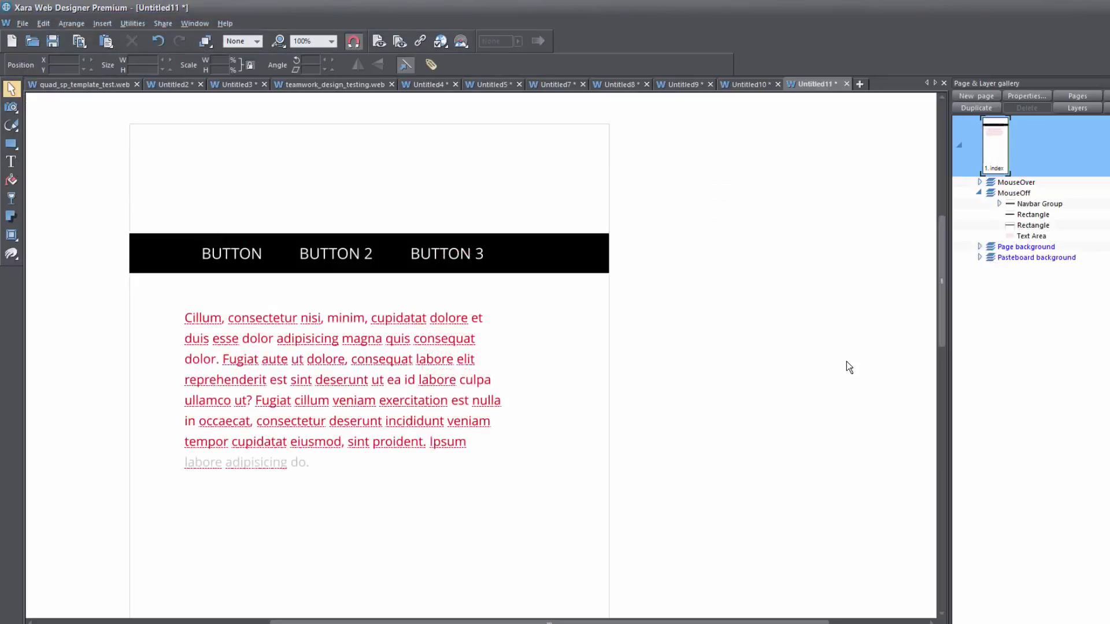